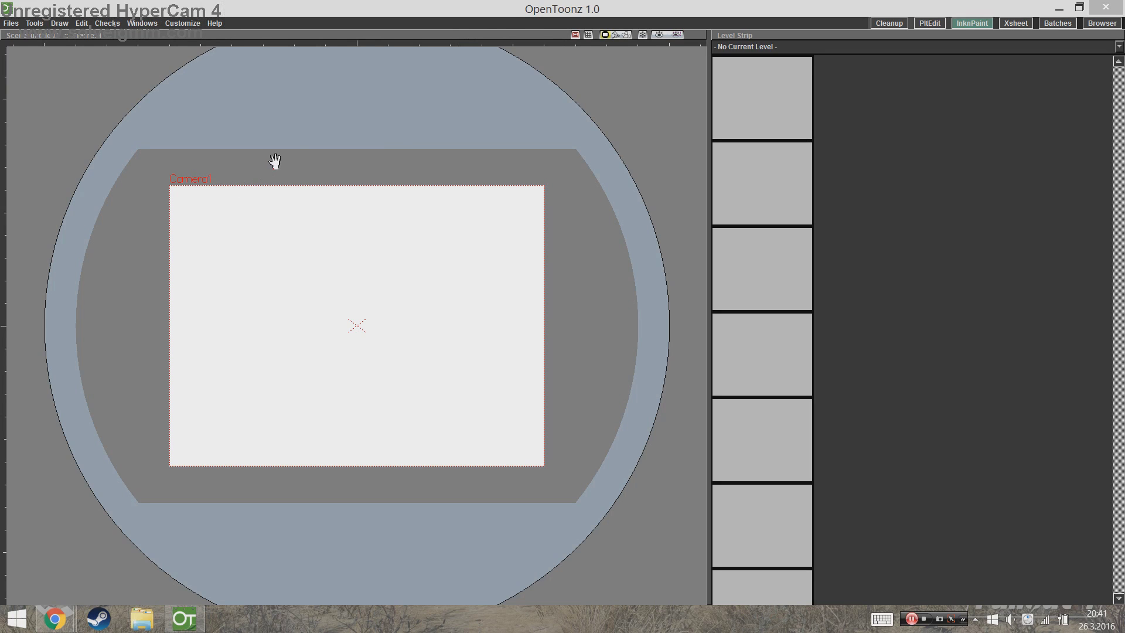
# Switch to the Cleanup room to see the 768×576, 64 DPI cleanup settings beside the empty Xsheet.
pyautogui.click(886, 24)
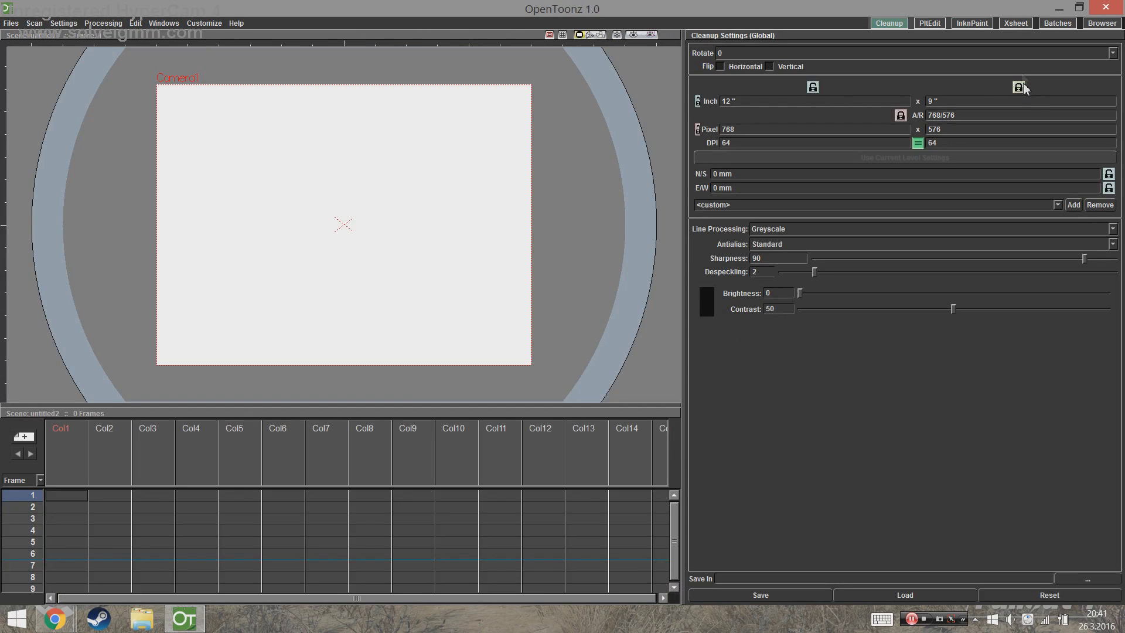
# Return to the InknPaint room and dock the Toolbar along the viewer's left edge.
pyautogui.click(975, 23)
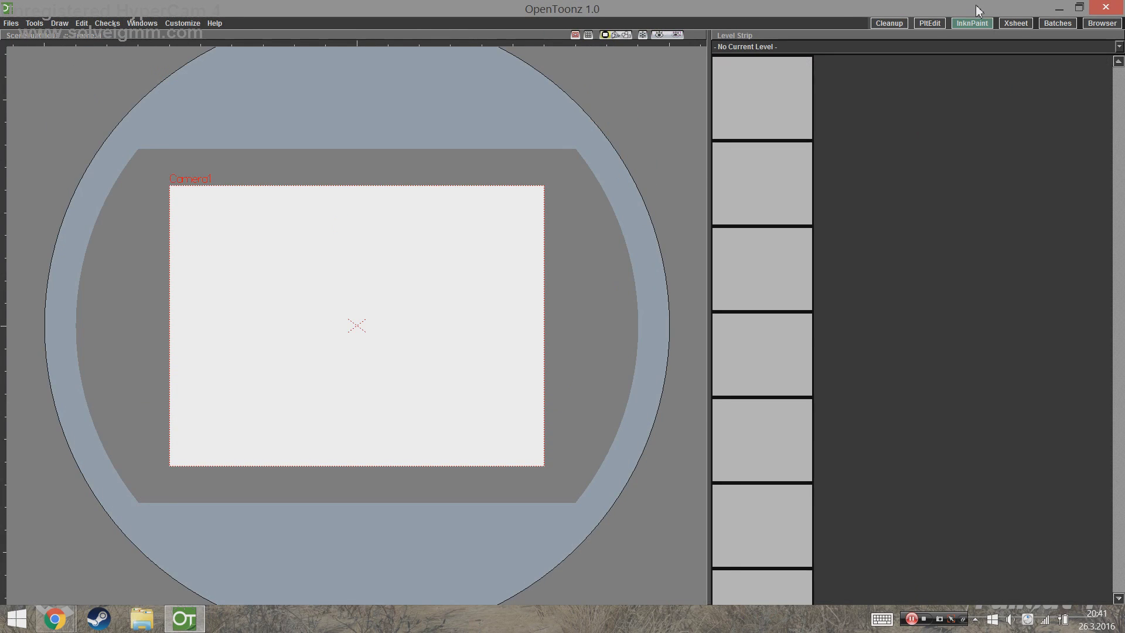
pyautogui.click(182, 23)
pyautogui.moveTo(153, 23)
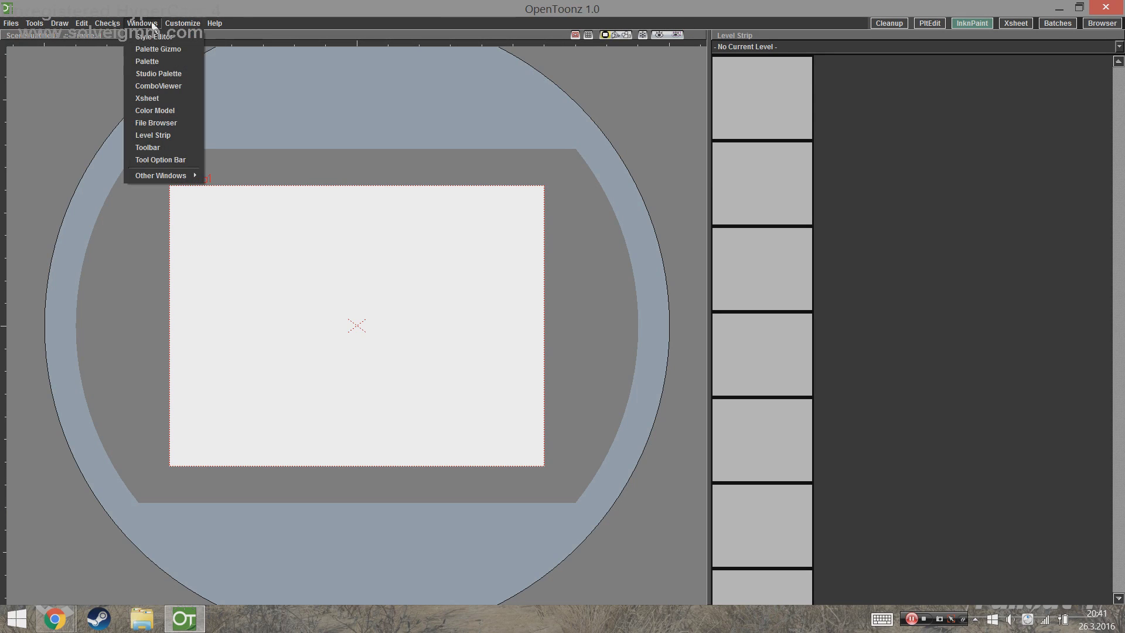
pyautogui.moveTo(34, 23)
pyautogui.click(188, 148)
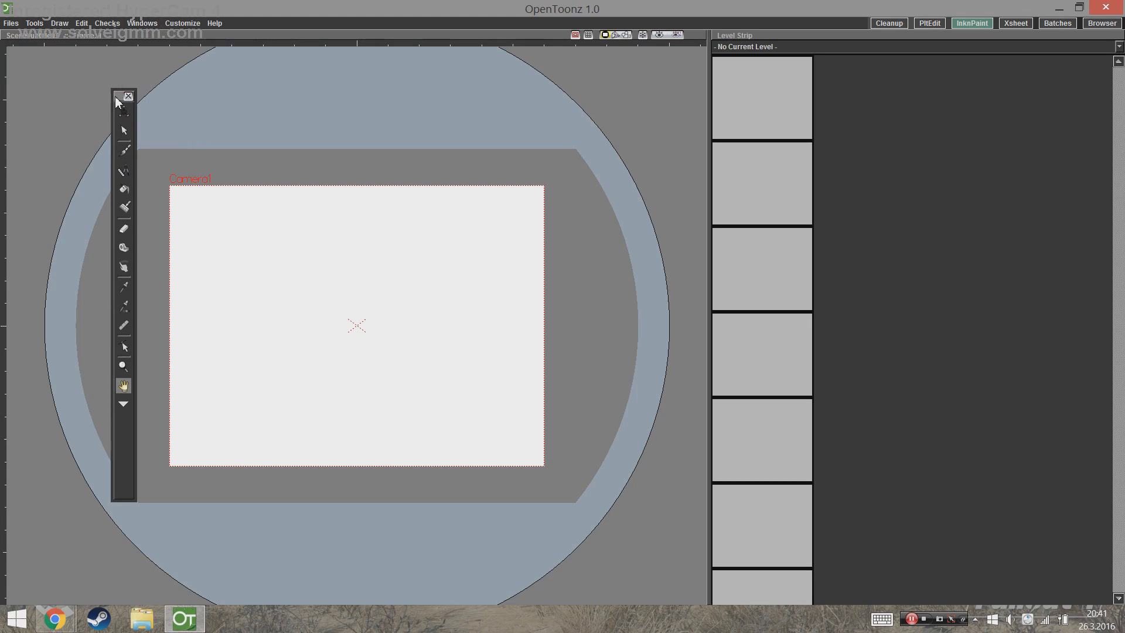
pyautogui.moveTo(117, 97); pyautogui.dragTo(22, 92)
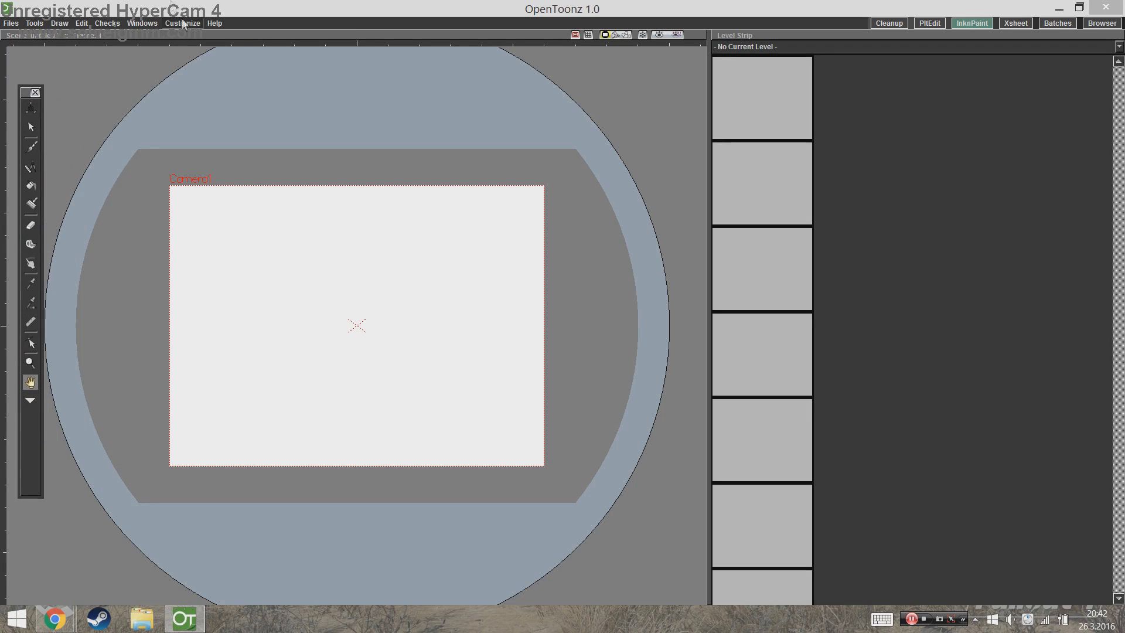
# Add the Xsheet panel and dock it across the bottom of the window.
pyautogui.click(179, 23)
pyautogui.moveTo(143, 24)
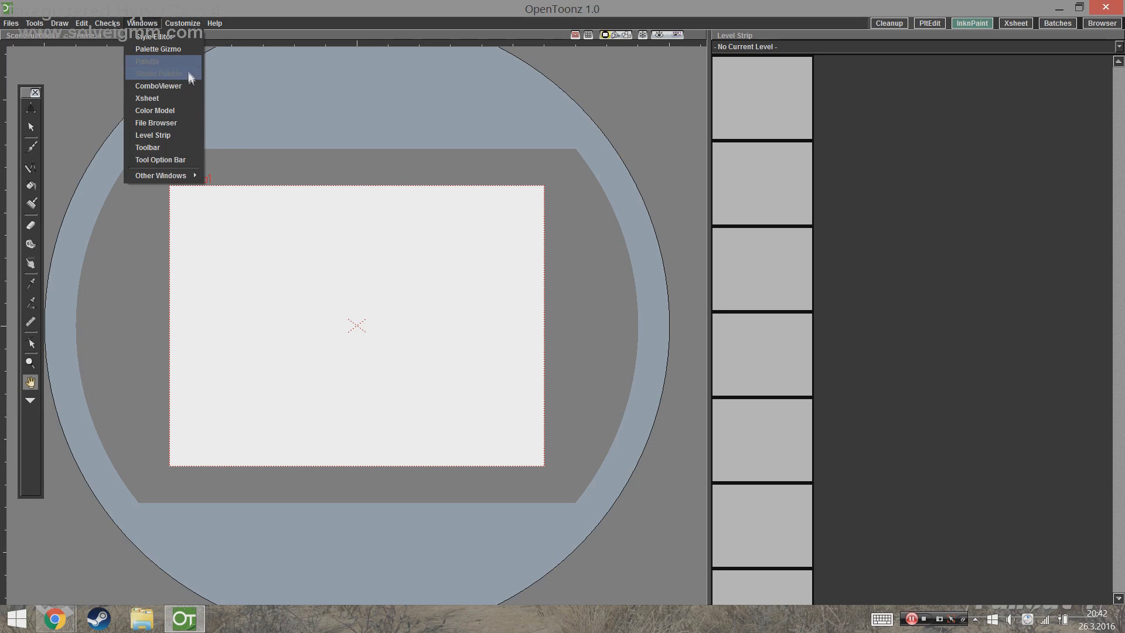
pyautogui.click(167, 97)
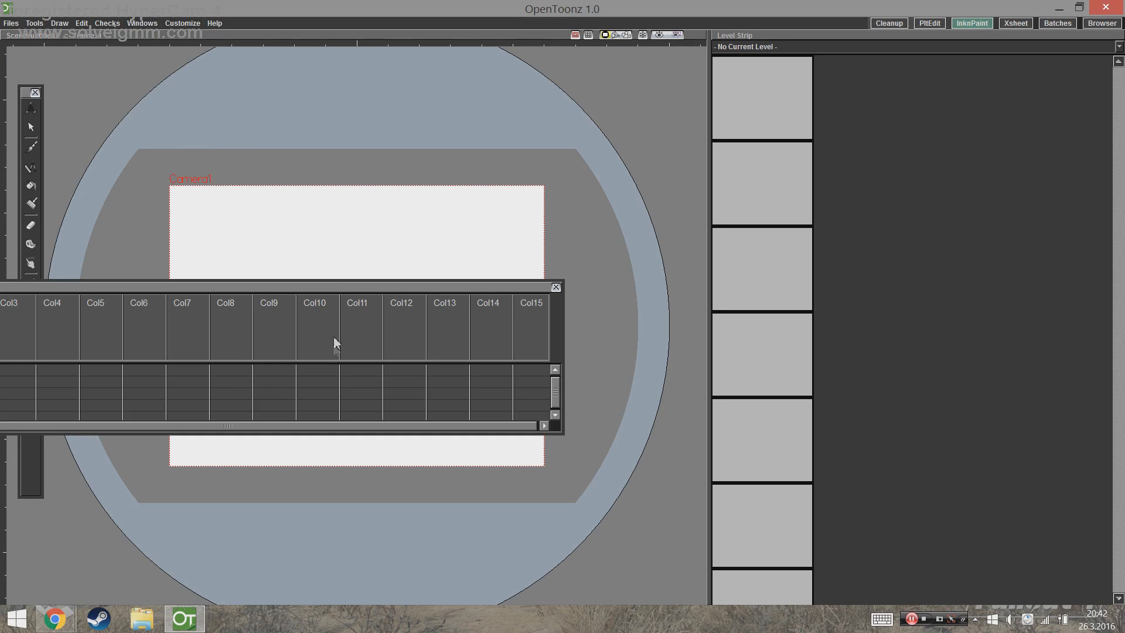
pyautogui.moveTo(326, 286); pyautogui.dragTo(309, 613)
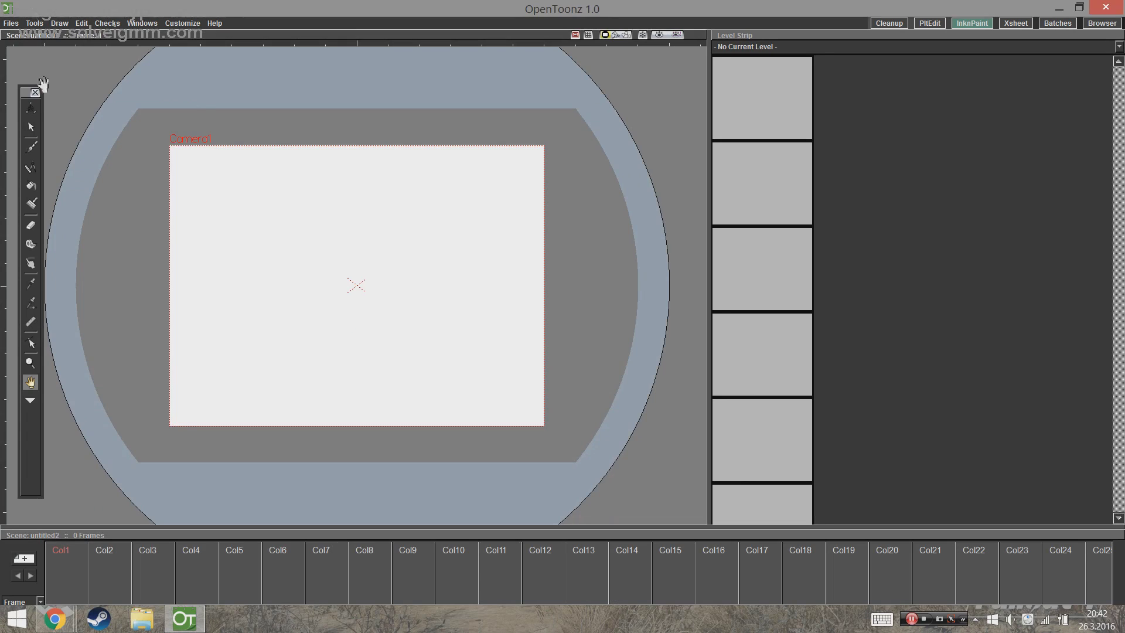
# Add the Level Palette and dock it above the Level Strip on the right.
pyautogui.click(141, 23)
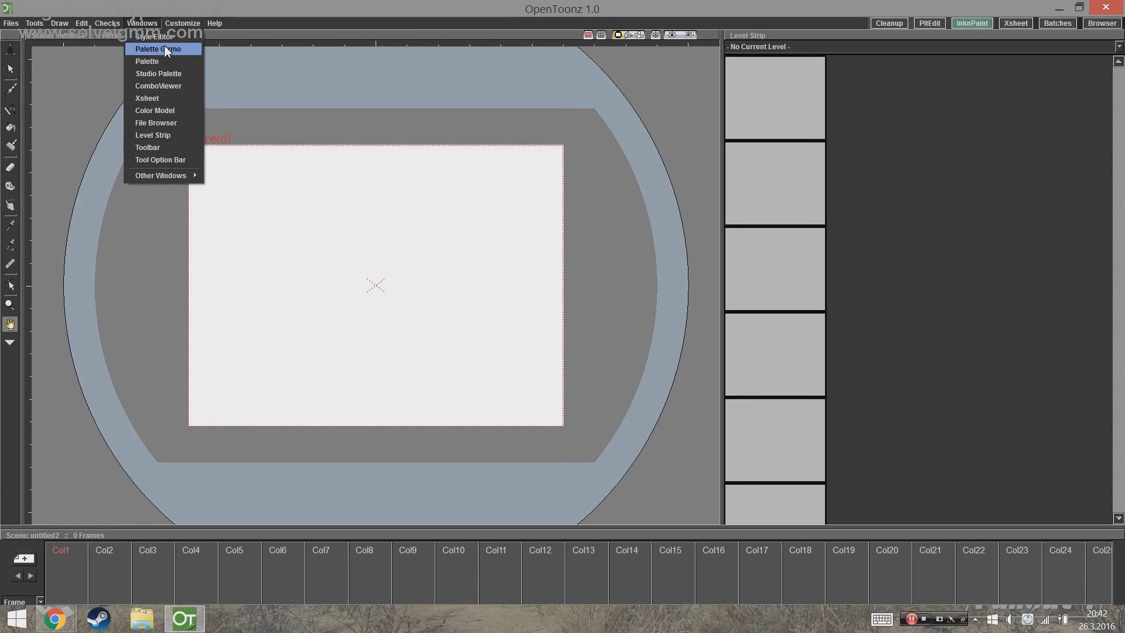
pyautogui.click(147, 61)
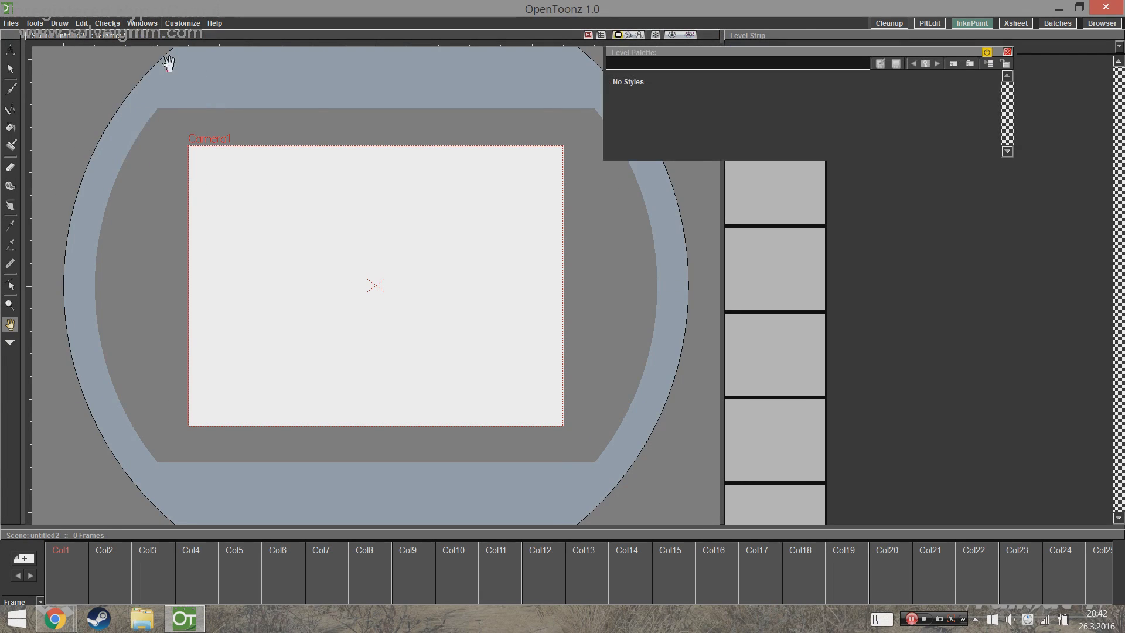
pyautogui.moveTo(810, 59); pyautogui.dragTo(927, 33)
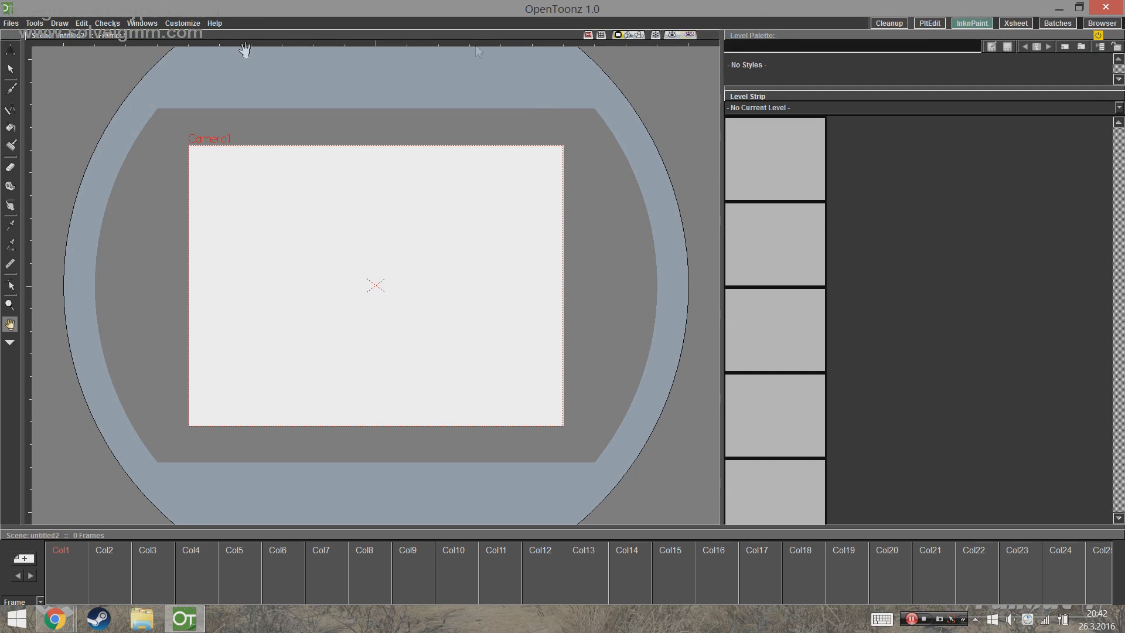
# Dock the Style Editor under the Level Palette and resize the panels to show its controls.
pyautogui.click(182, 23)
pyautogui.moveTo(138, 18)
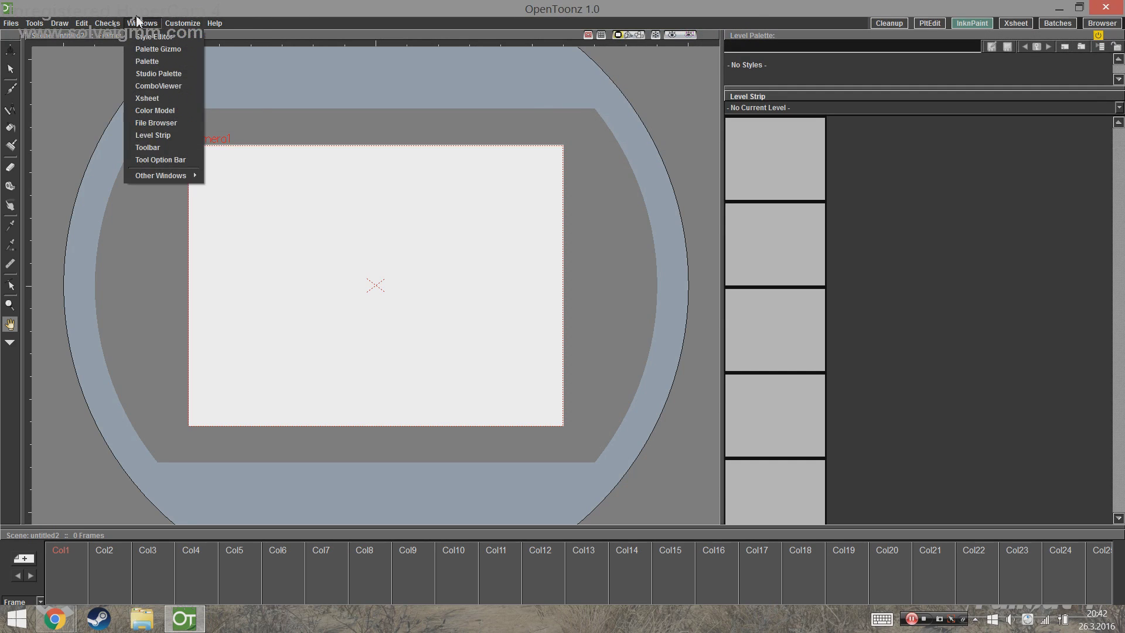
pyautogui.click(167, 37)
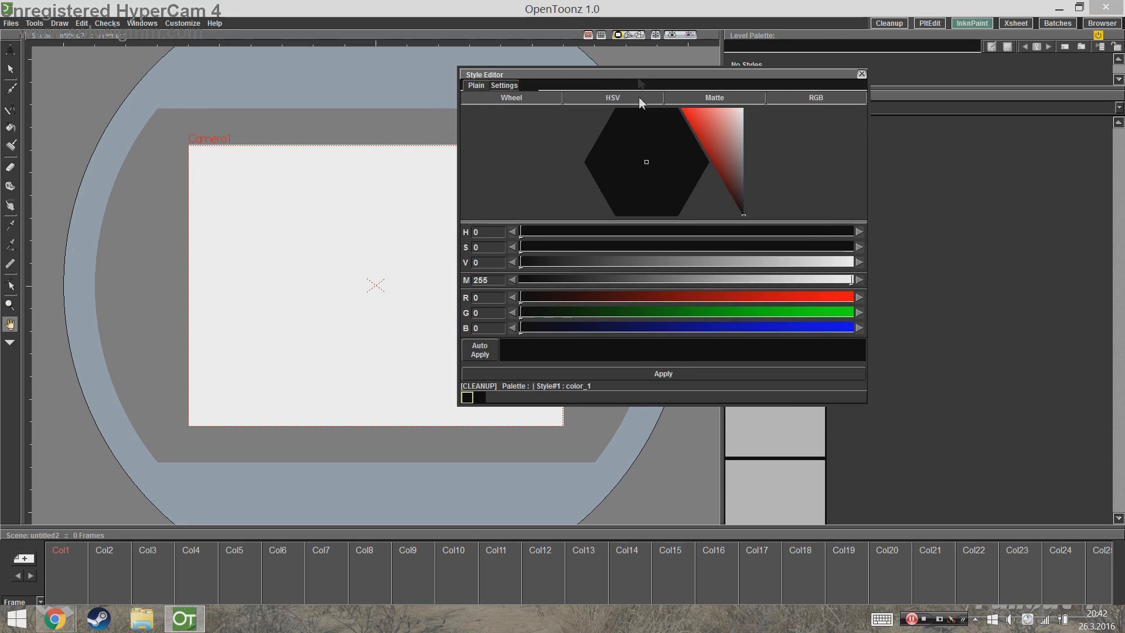
pyautogui.moveTo(638, 75); pyautogui.dragTo(905, 91)
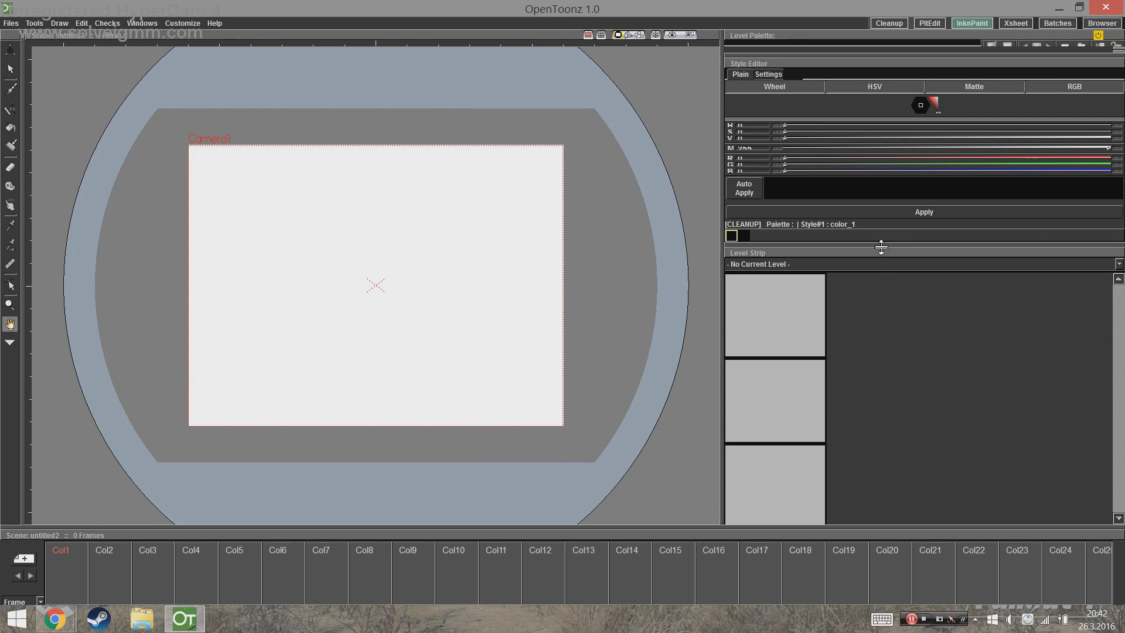
pyautogui.moveTo(879, 247); pyautogui.dragTo(881, 461)
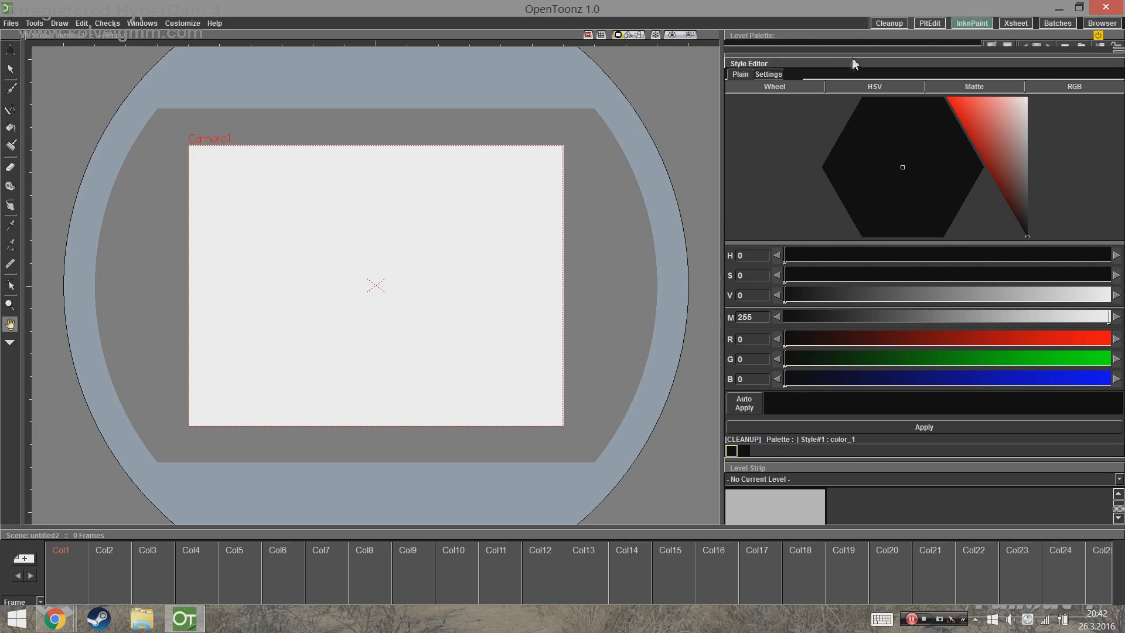
pyautogui.moveTo(852, 58); pyautogui.dragTo(876, 155)
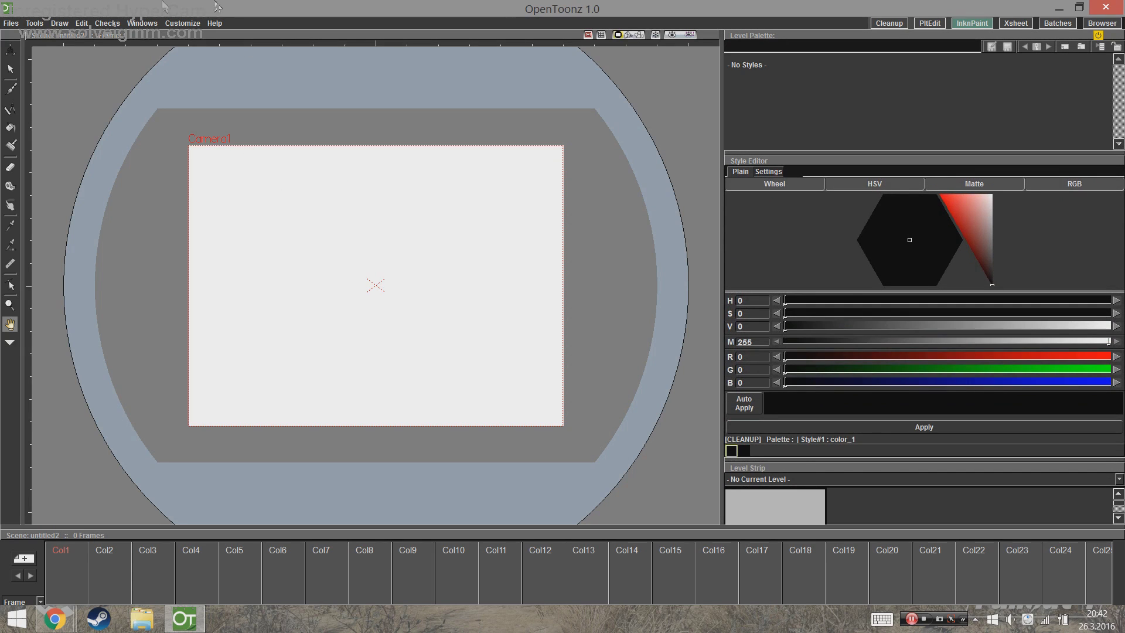
pyautogui.click(16, 24)
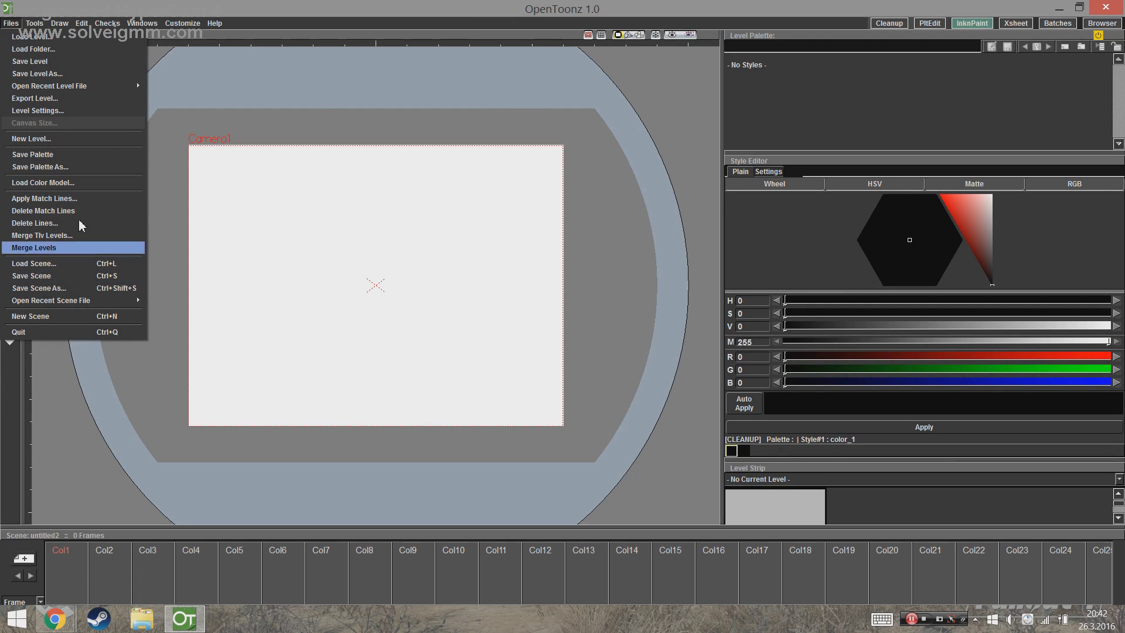
# Start a new scene and create the Toonz Raster level Tut, after dismissing a missing-name error.
pyautogui.click(130, 316)
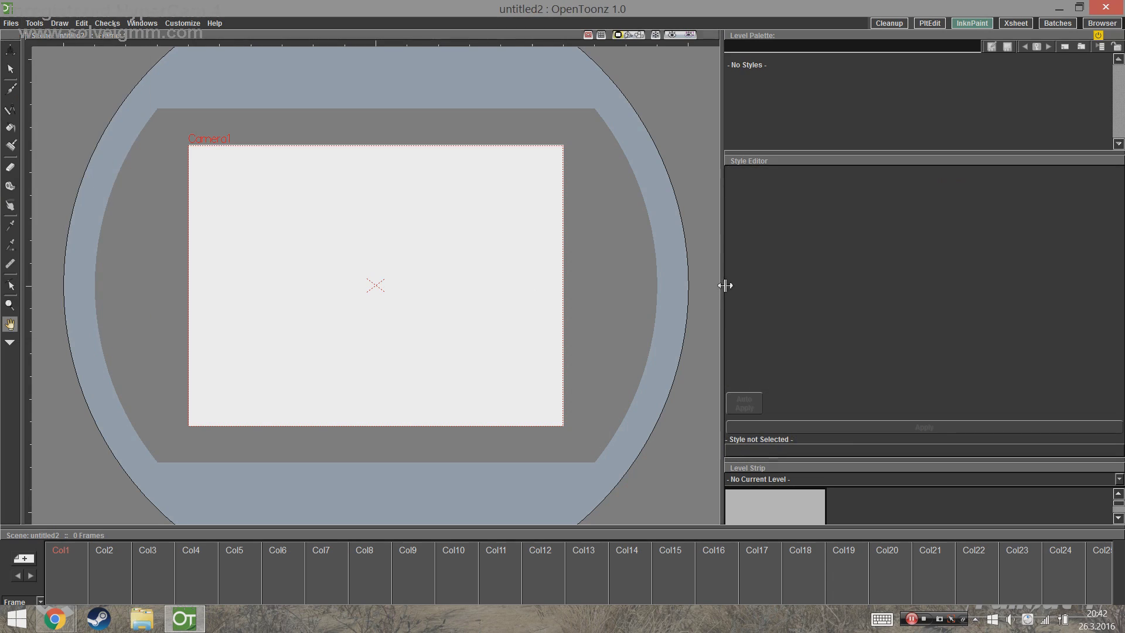
pyautogui.click(17, 26)
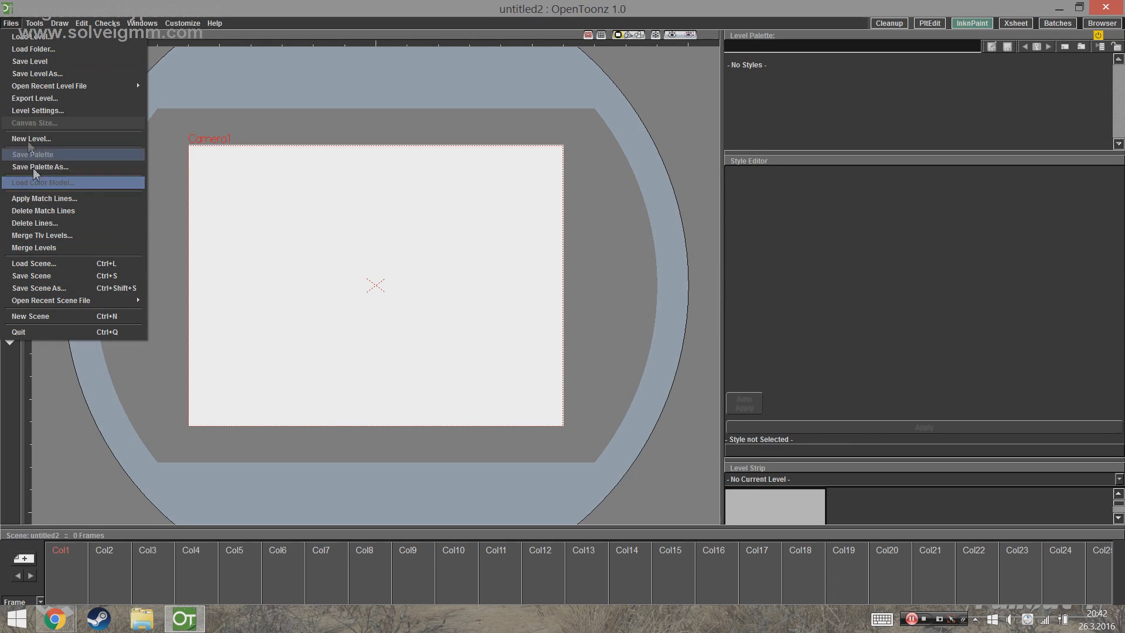
pyautogui.click(40, 138)
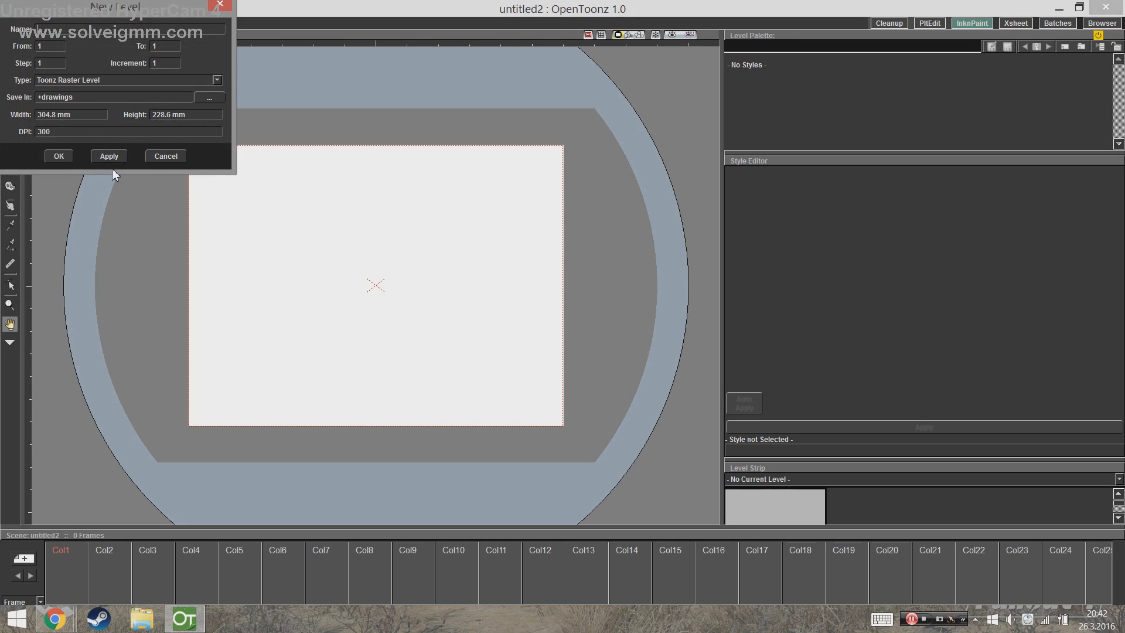
pyautogui.click(58, 157)
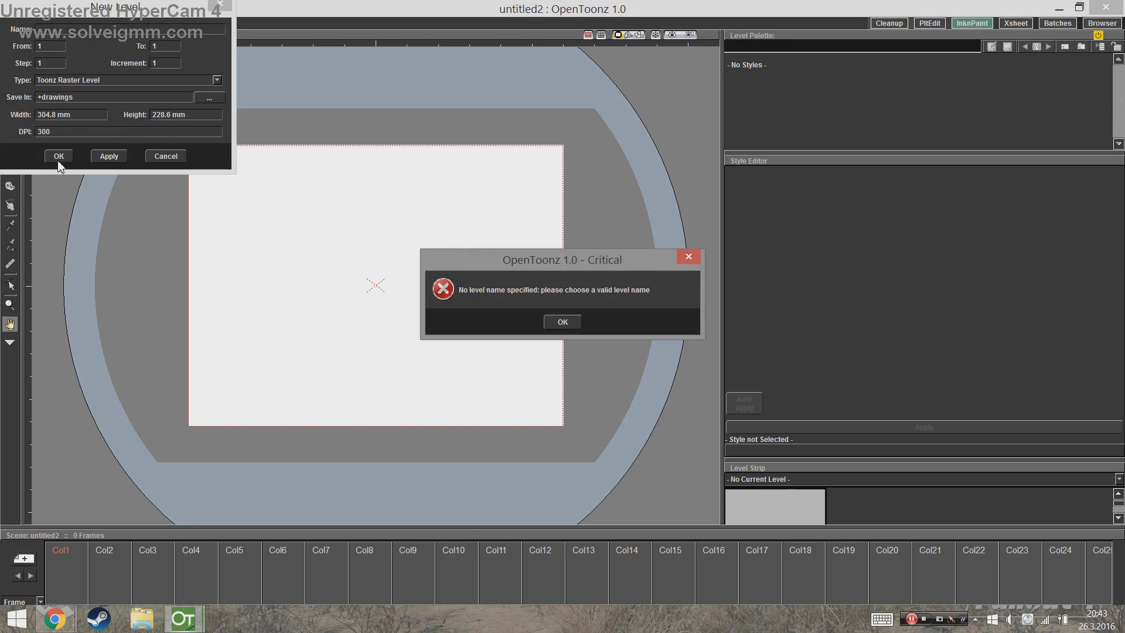
pyautogui.click(562, 321)
pyautogui.click(11, 23)
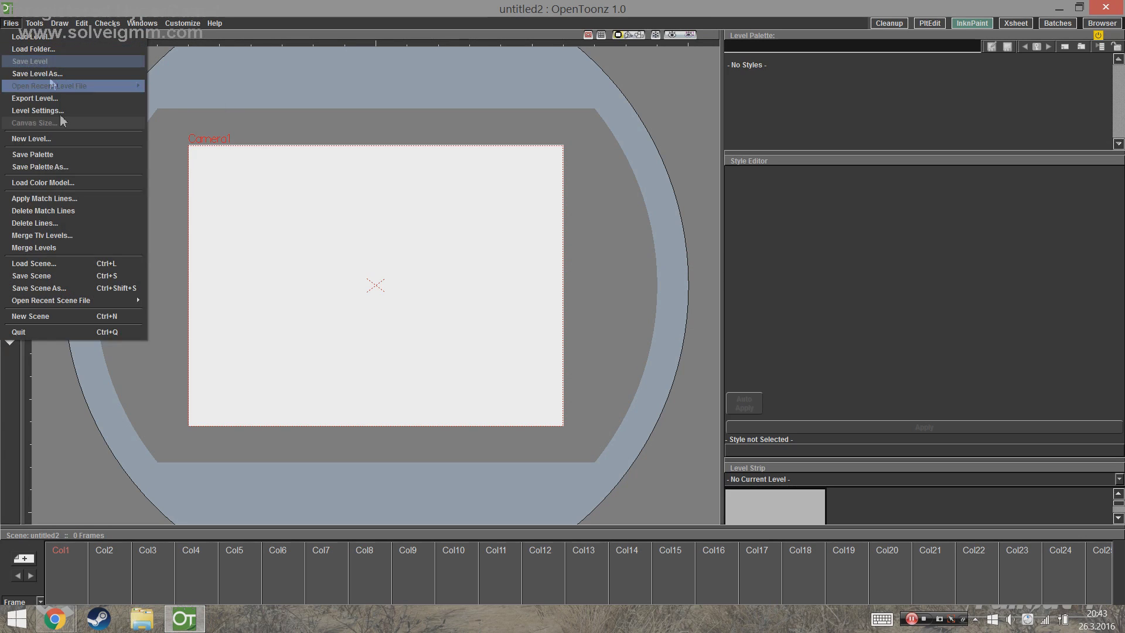
pyautogui.click(75, 140)
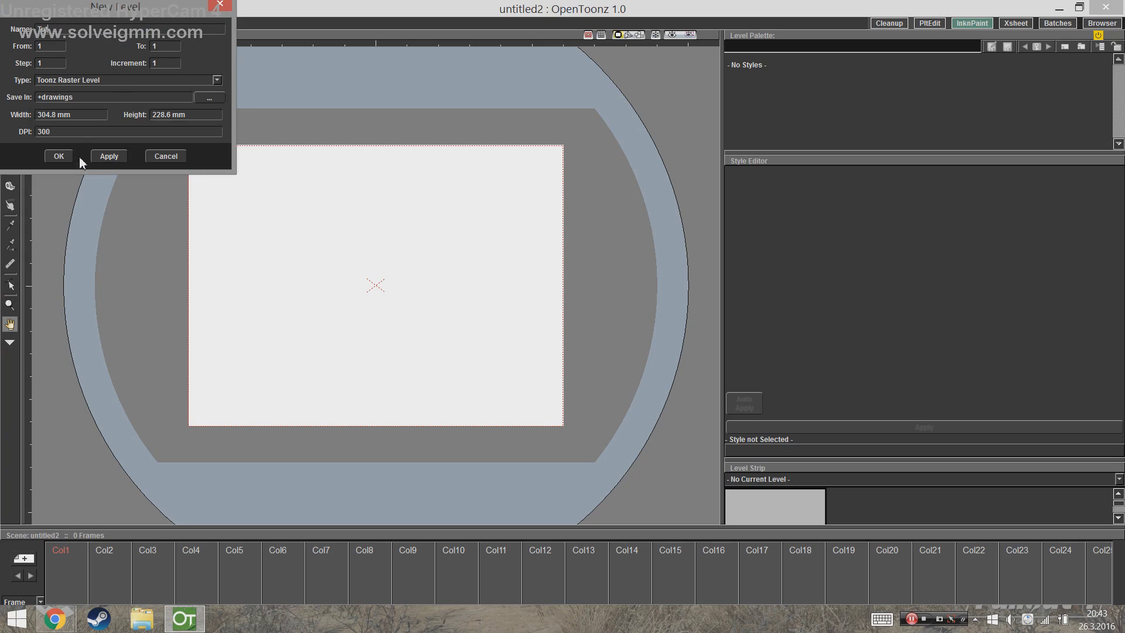
pyautogui.click(59, 157)
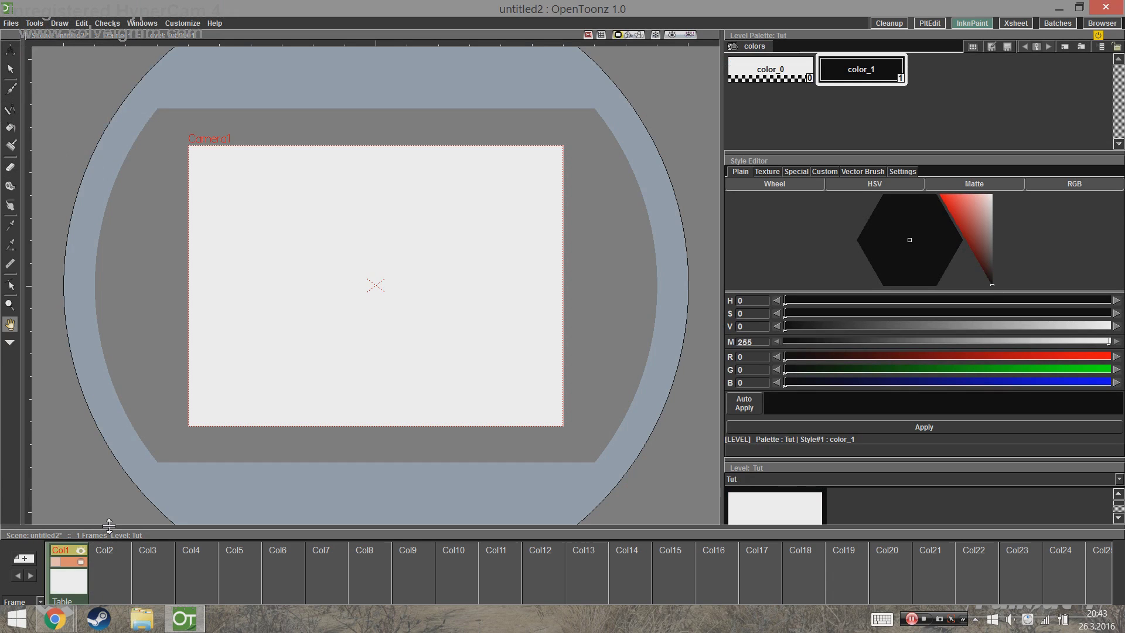
# Enlarge the Xsheet to inspect the Tut cell at frame 1, then shrink it back.
pyautogui.moveTo(106, 531); pyautogui.dragTo(110, 383)
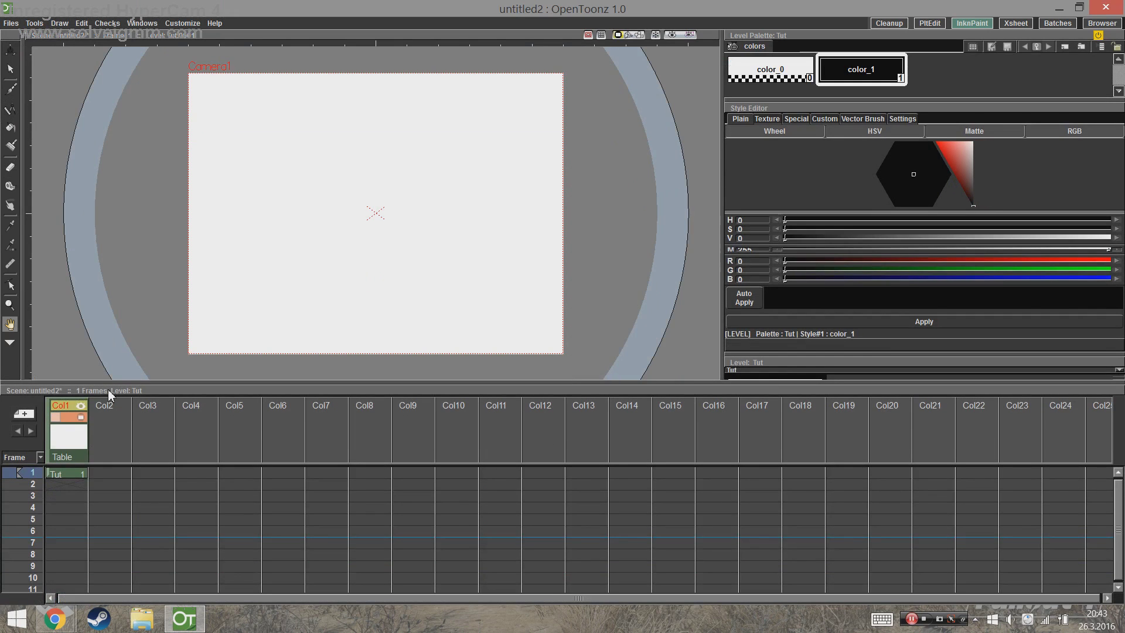
pyautogui.click(80, 475)
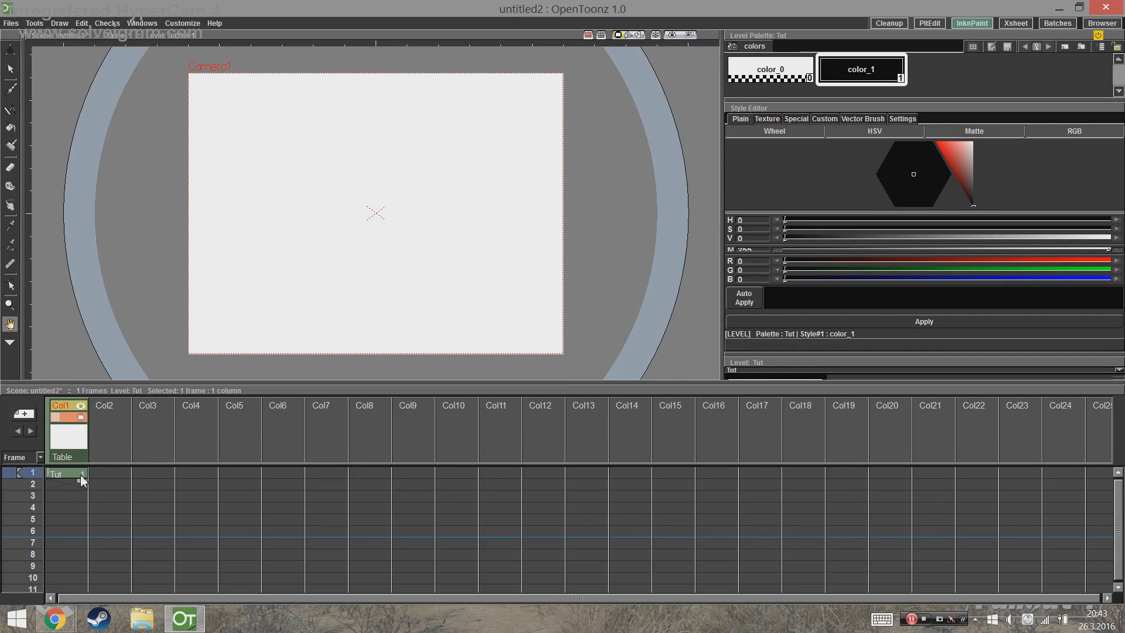
pyautogui.press('Down')
pyautogui.press('Down')
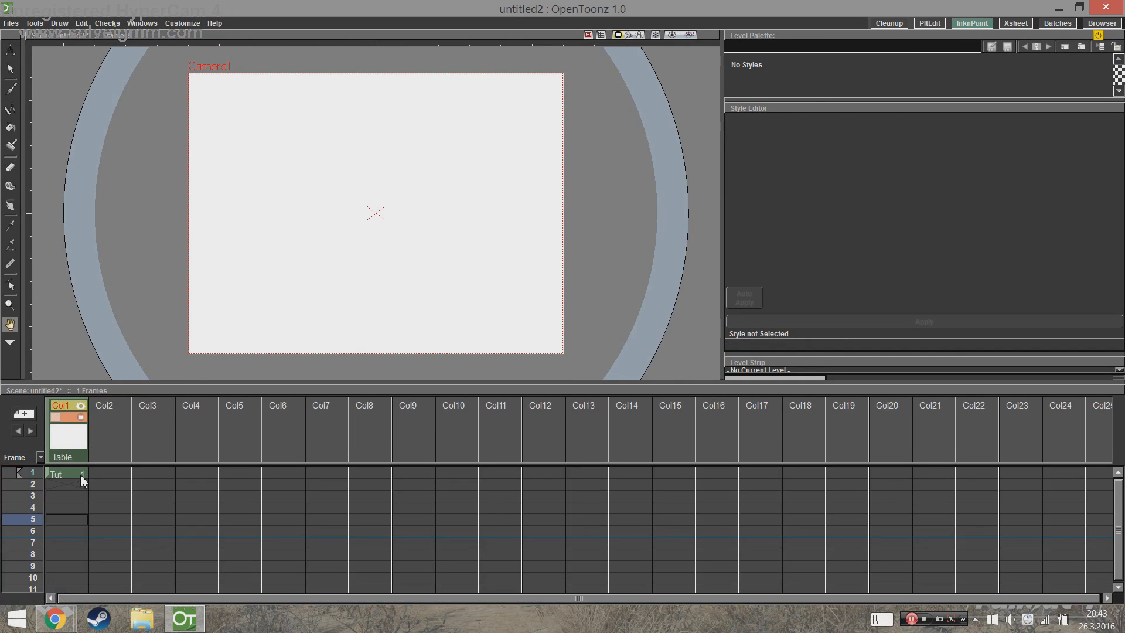
pyautogui.click(81, 475)
pyautogui.rightClick(81, 474)
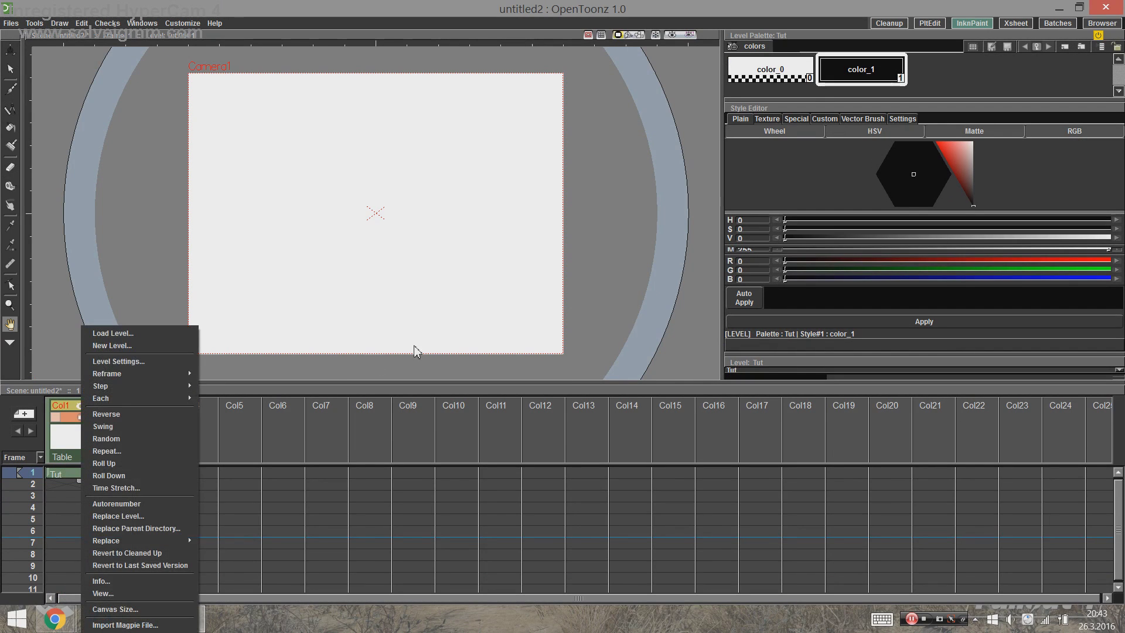
pyautogui.click(522, 386)
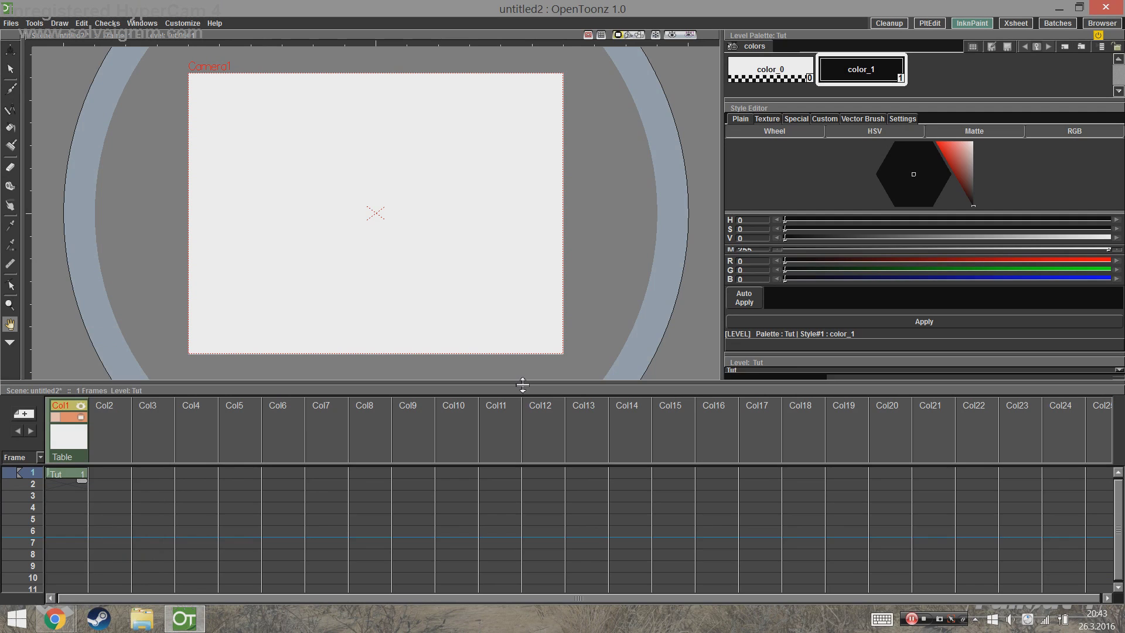
pyautogui.moveTo(522, 385); pyautogui.dragTo(508, 492)
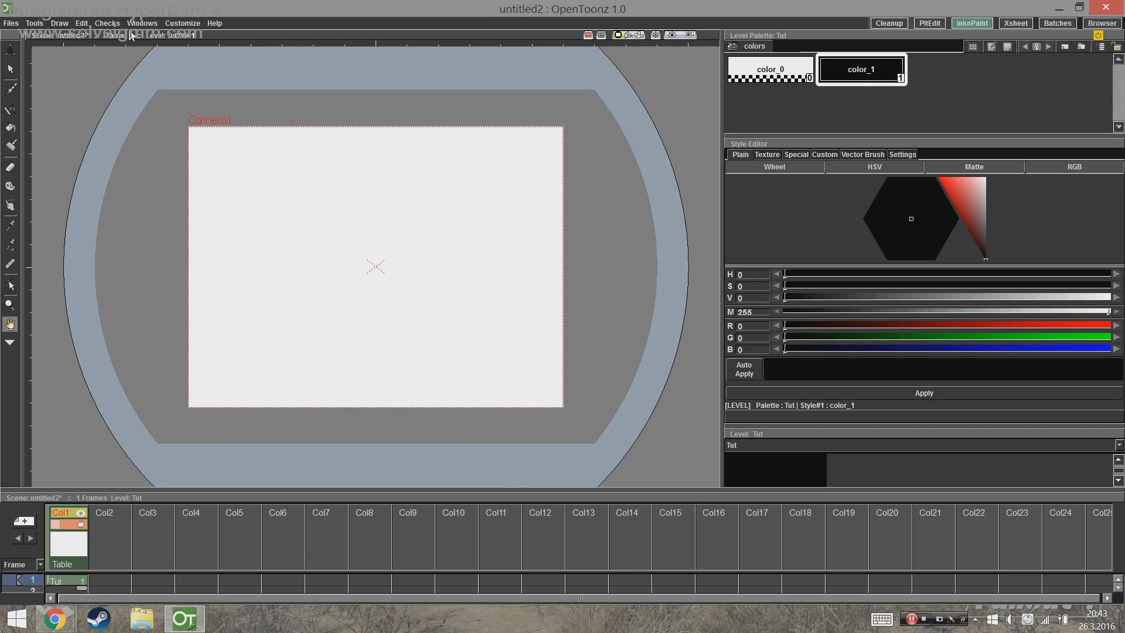
# Open Preferences and leave Onion Skin switched on.
pyautogui.click(194, 26)
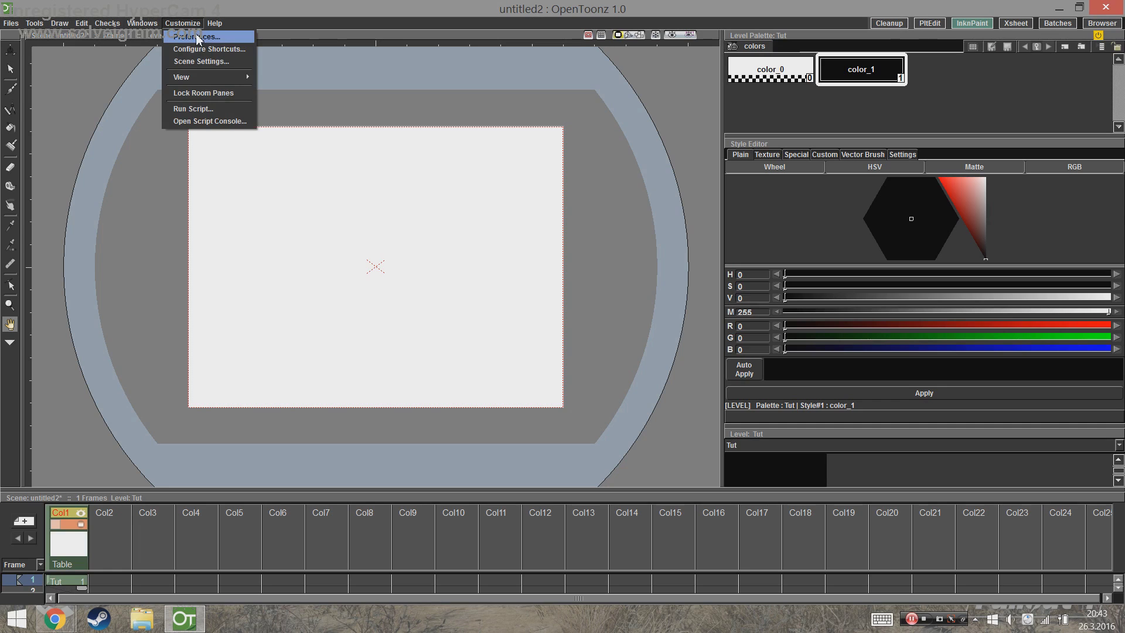
pyautogui.click(197, 38)
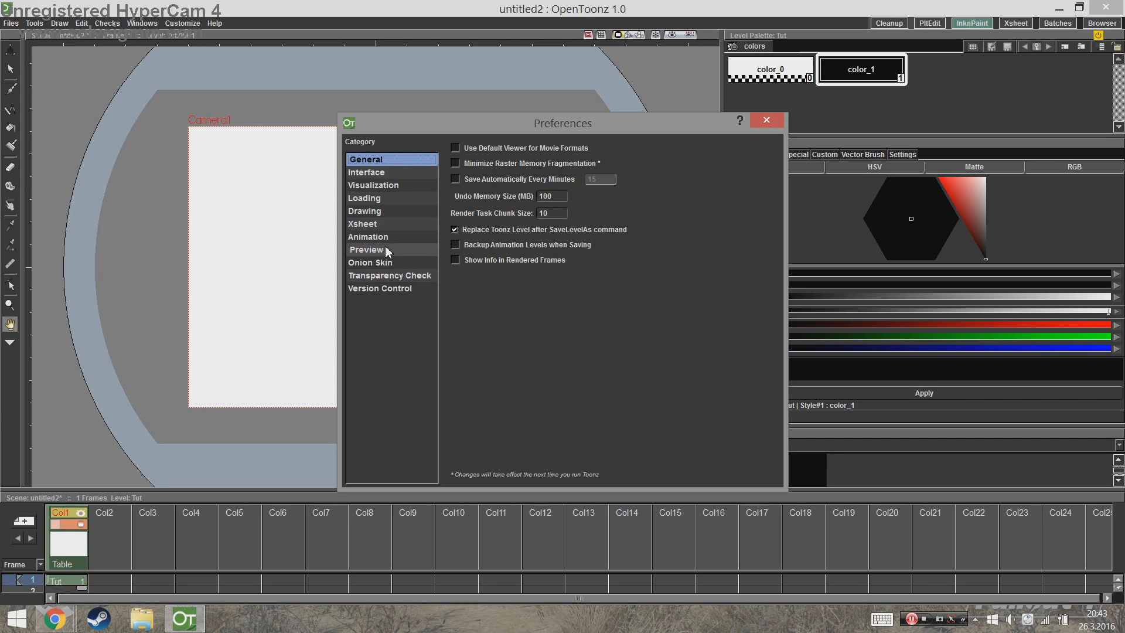
pyautogui.click(377, 262)
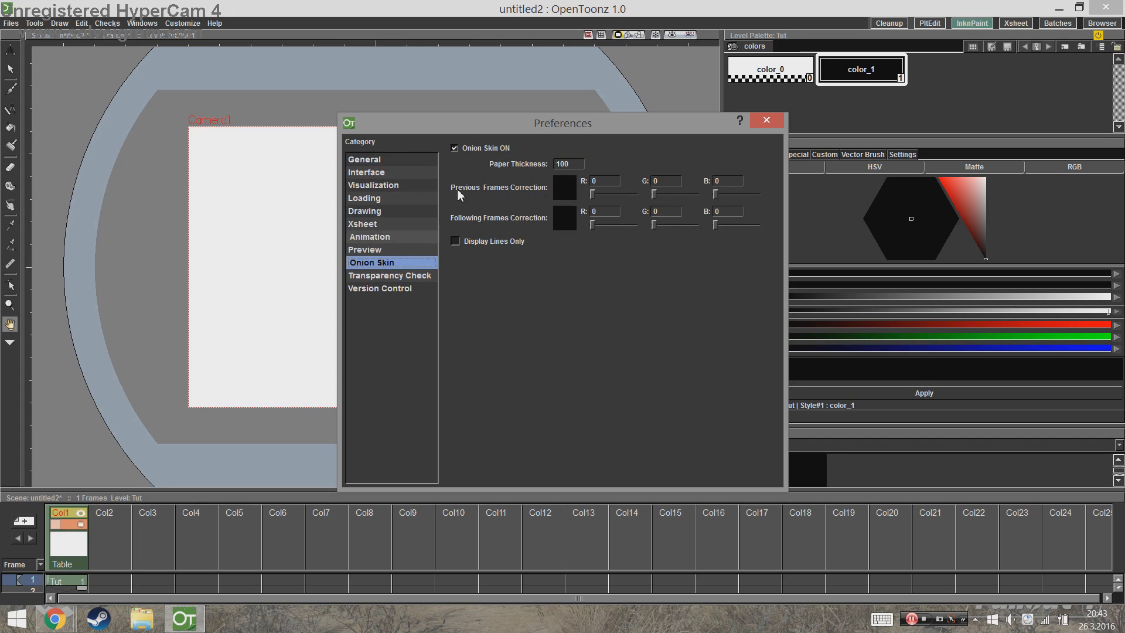
pyautogui.click(454, 149)
pyautogui.click(456, 153)
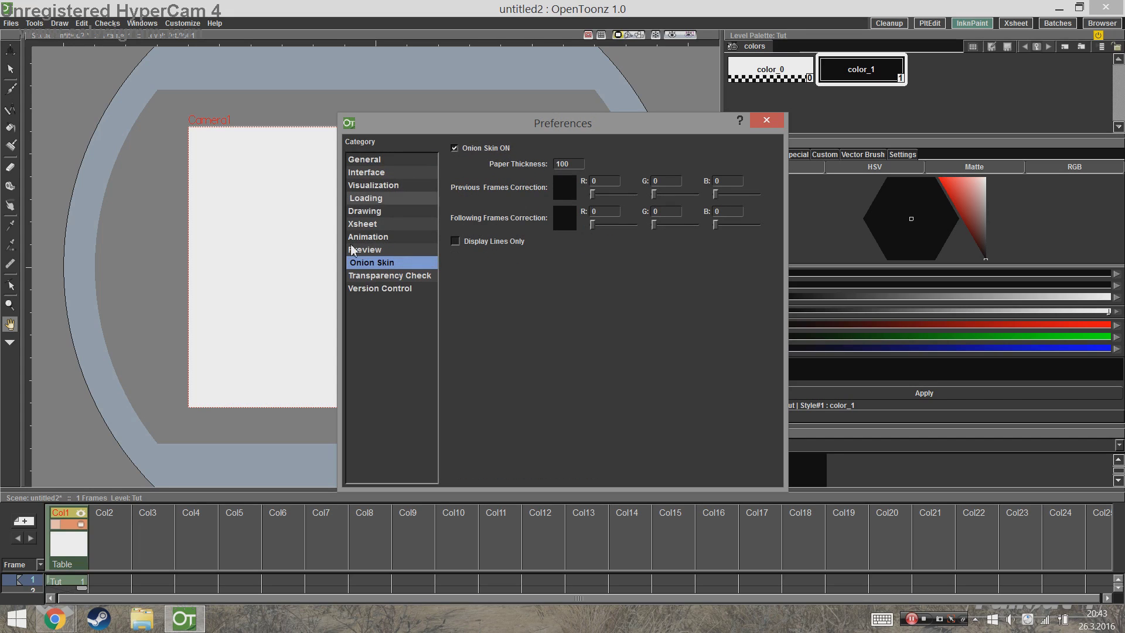
# Set Scan File Format to png, keep Toonz Raster Level as default type, and close Preferences.
pyautogui.click(374, 212)
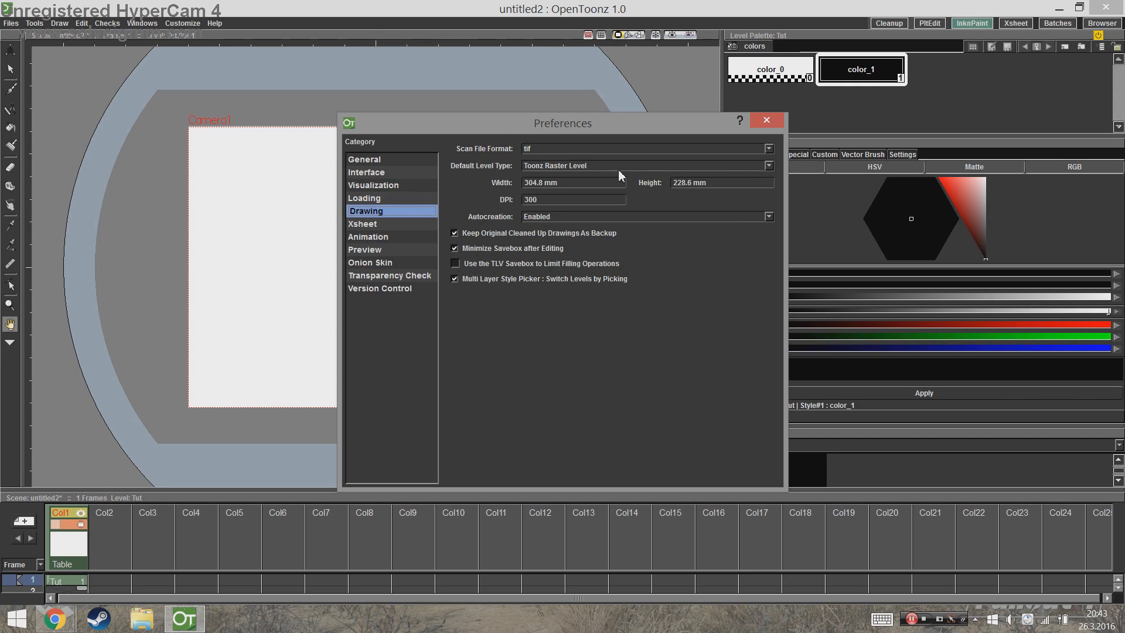
pyautogui.click(609, 150)
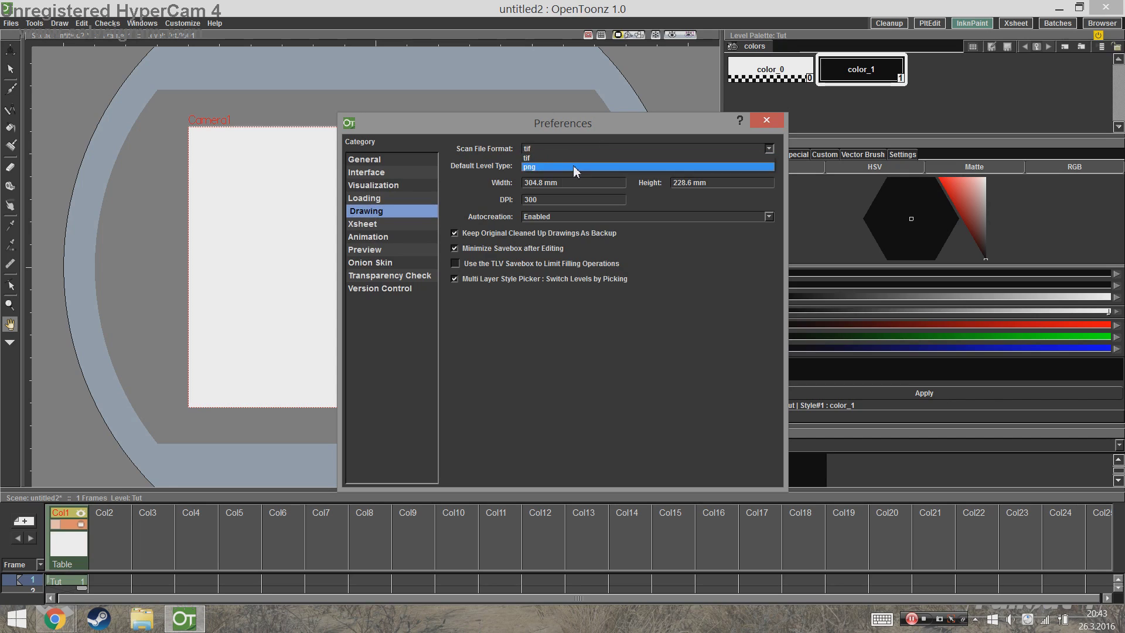
pyautogui.click(580, 166)
pyautogui.click(590, 167)
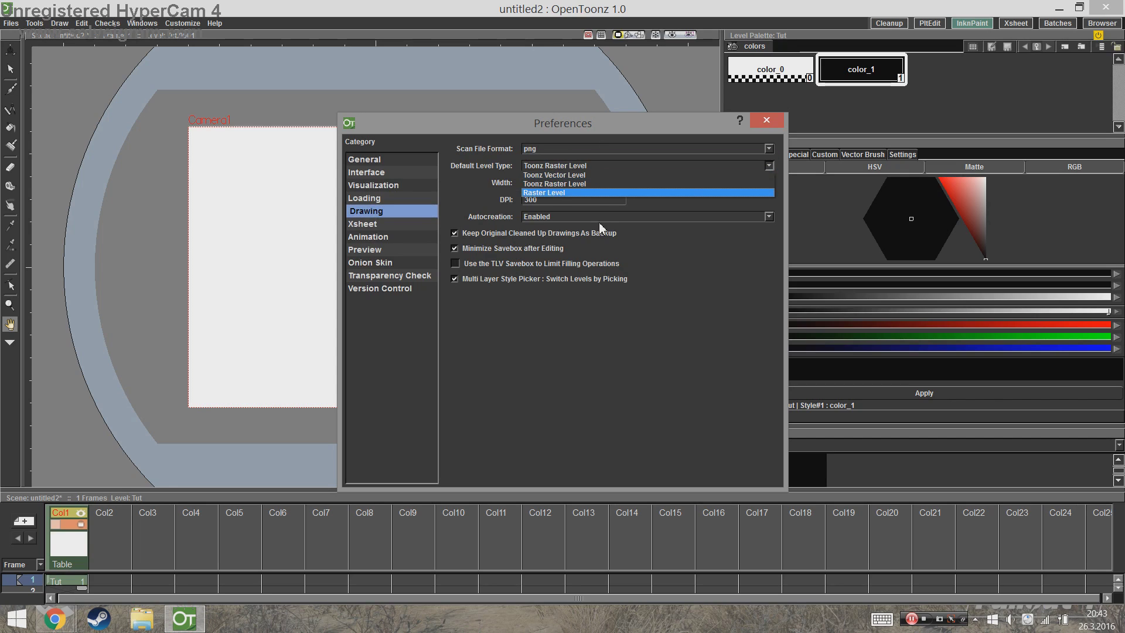
pyautogui.click(577, 186)
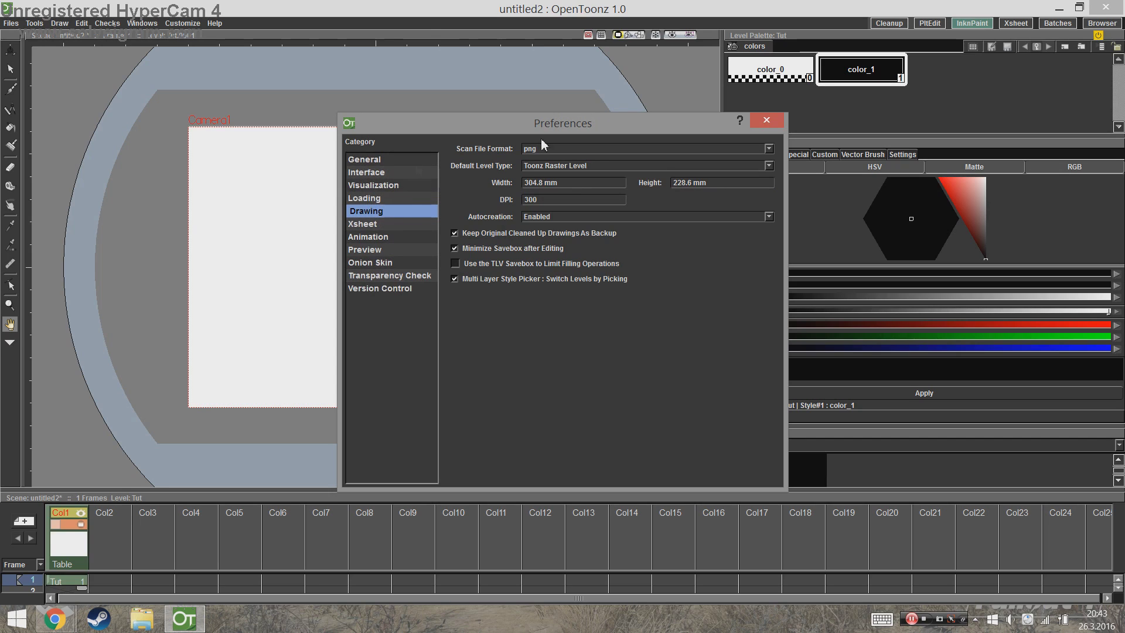
pyautogui.click(840, 126)
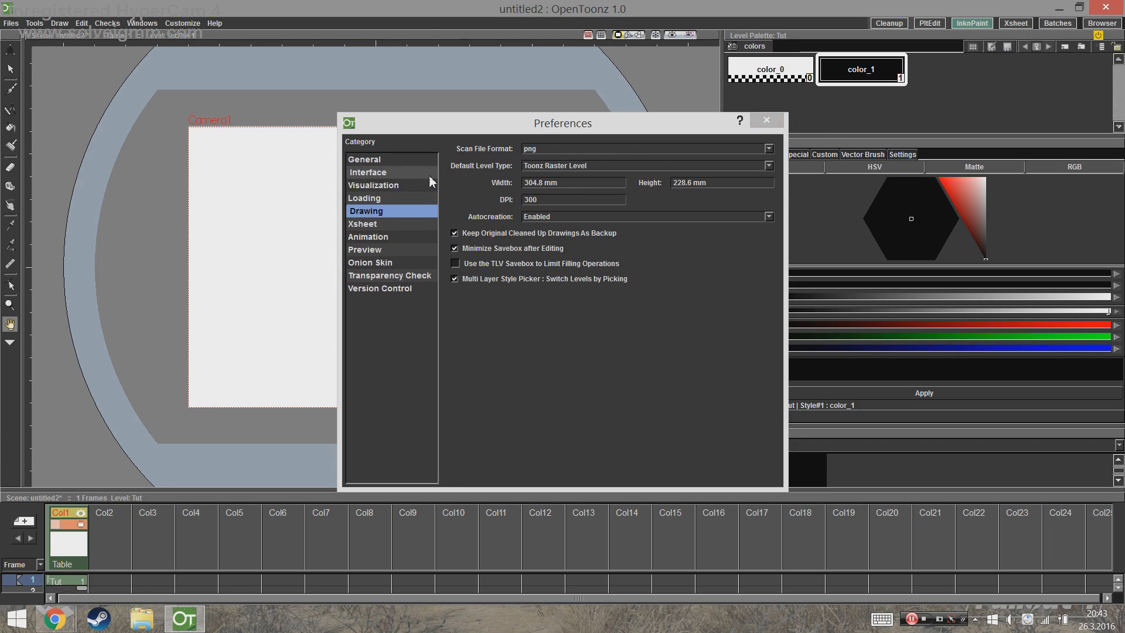
pyautogui.click(766, 121)
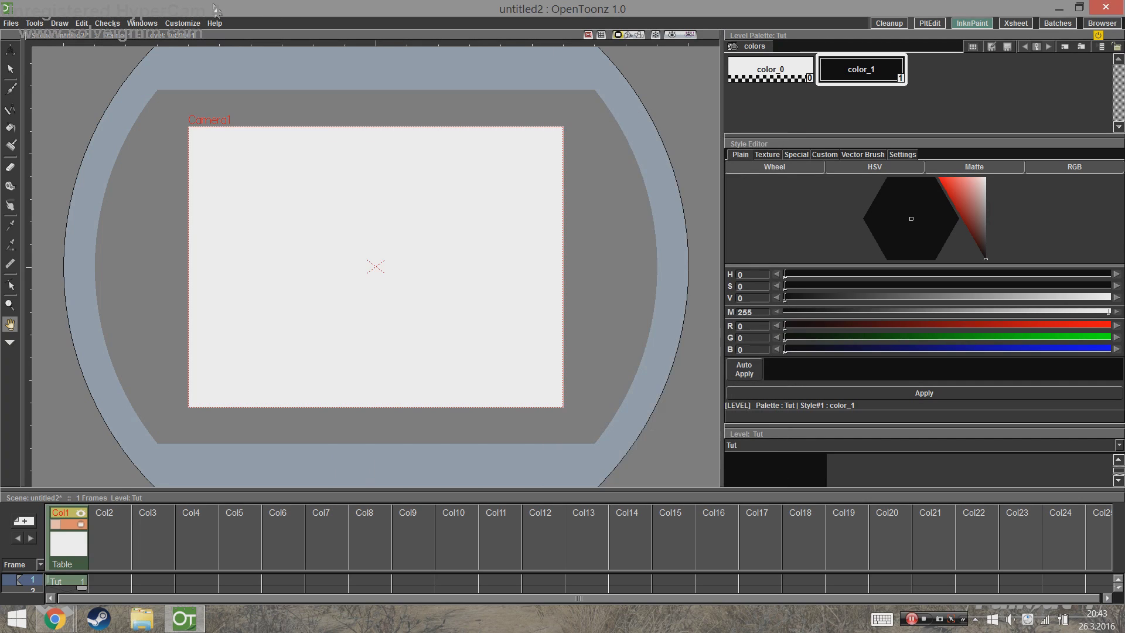
# Open Scene Settings, leaving the frame rate at 24.
pyautogui.click(188, 23)
pyautogui.click(188, 24)
pyautogui.click(189, 23)
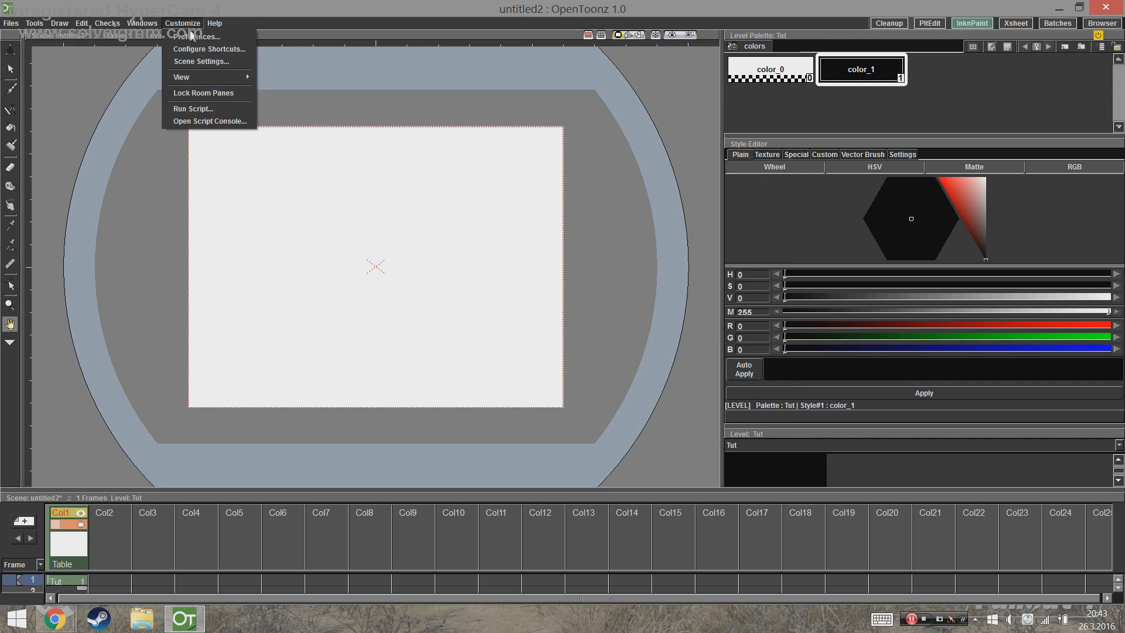
pyautogui.click(201, 62)
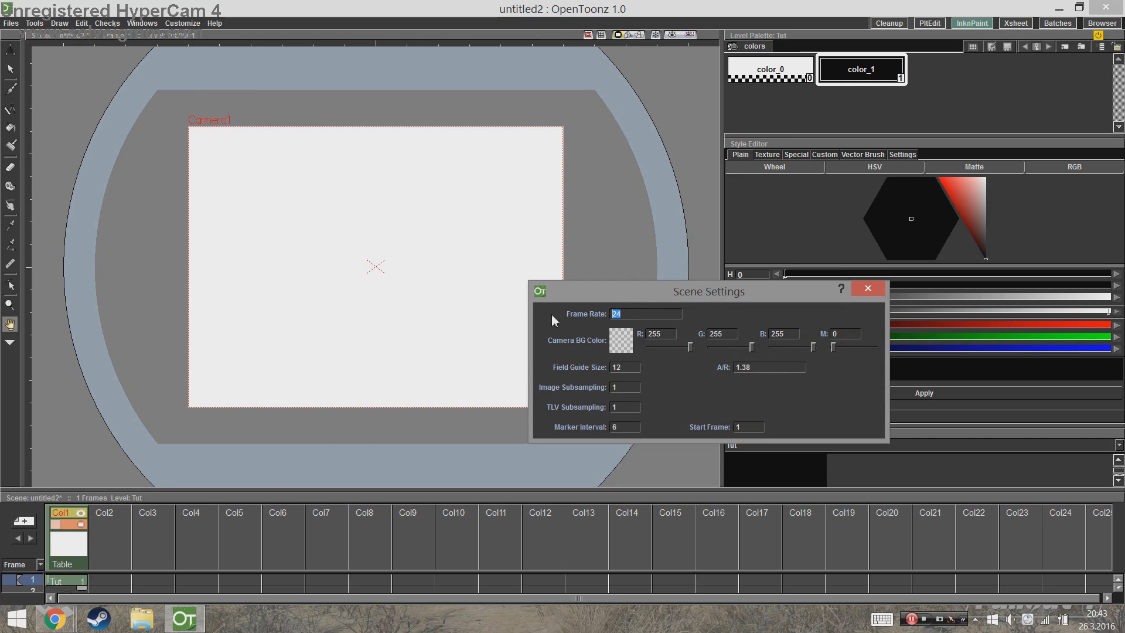
pyautogui.click(673, 314)
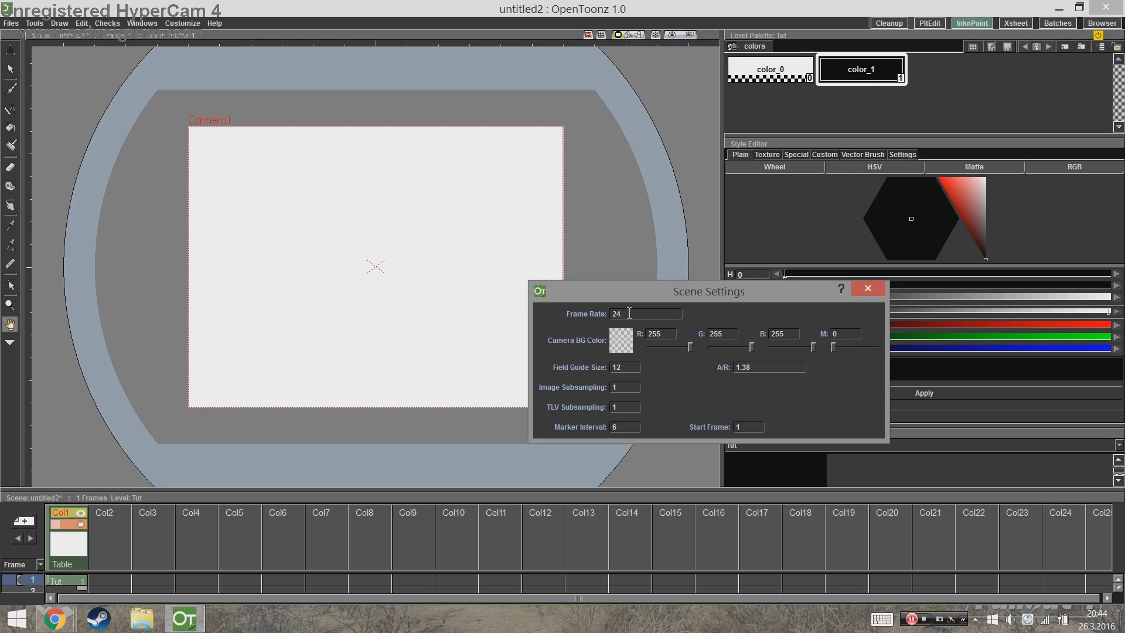
# Make the camera background an opaque light grey (RGB 206, matte 255) and apply it.
pyautogui.doubleClick(626, 350)
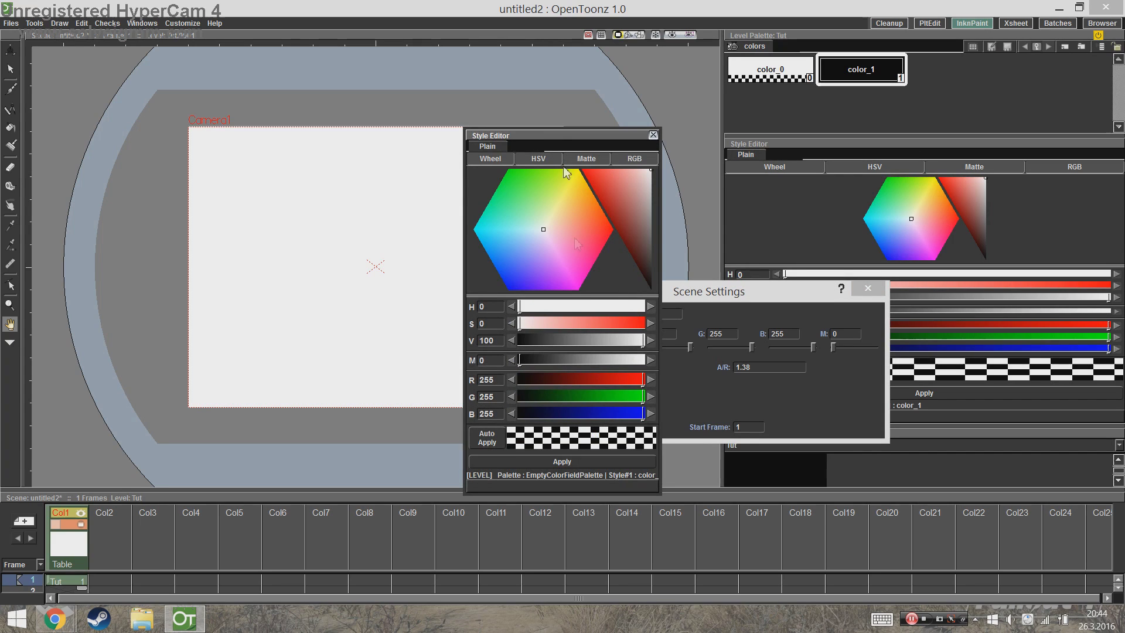
pyautogui.moveTo(531, 364); pyautogui.dragTo(647, 362)
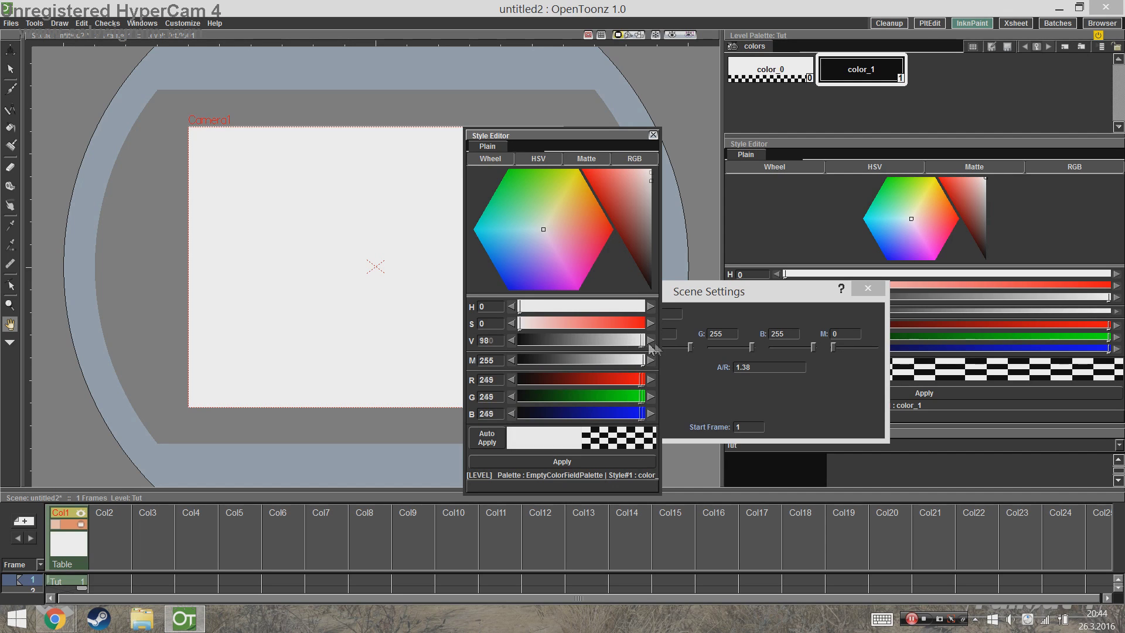
pyautogui.moveTo(649, 196); pyautogui.dragTo(673, 191)
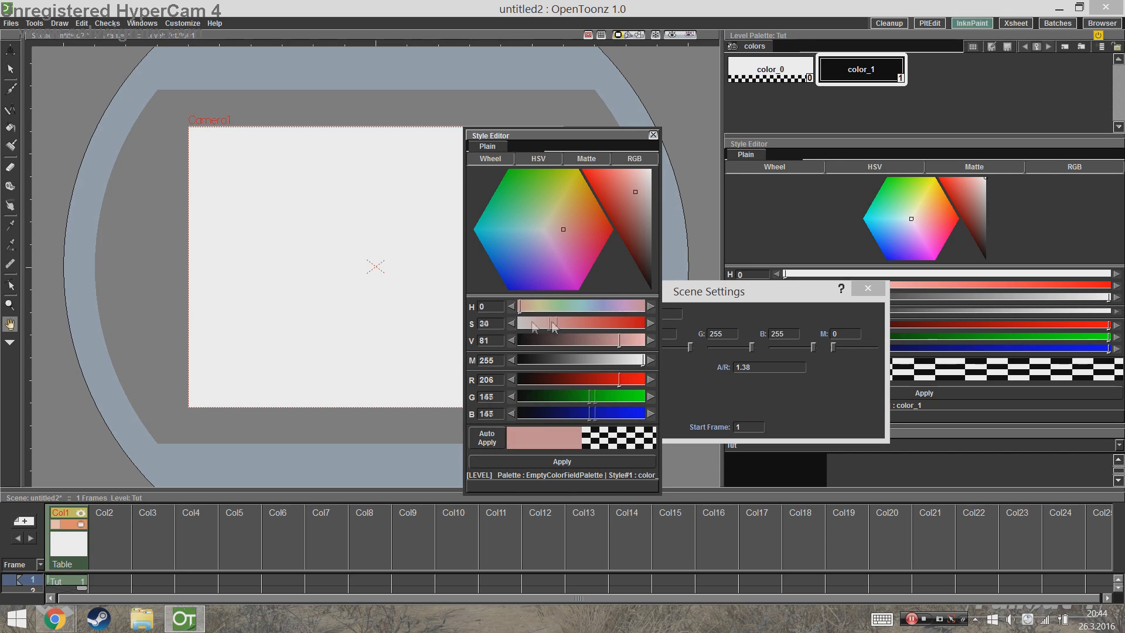
pyautogui.moveTo(532, 323); pyautogui.dragTo(518, 324)
pyautogui.click(562, 462)
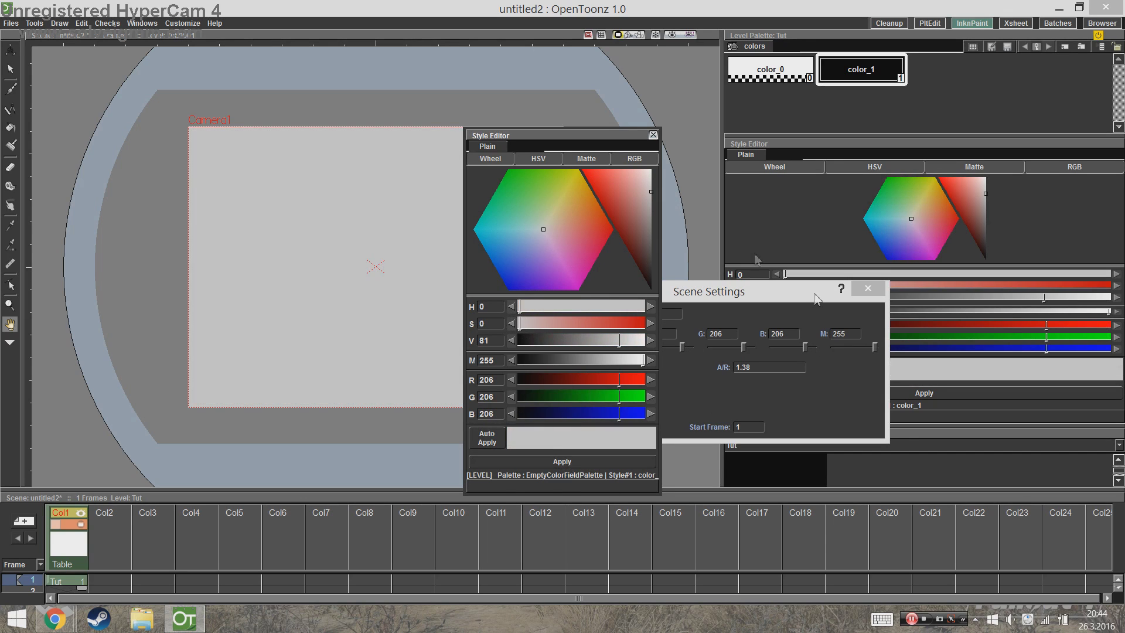
pyautogui.click(652, 135)
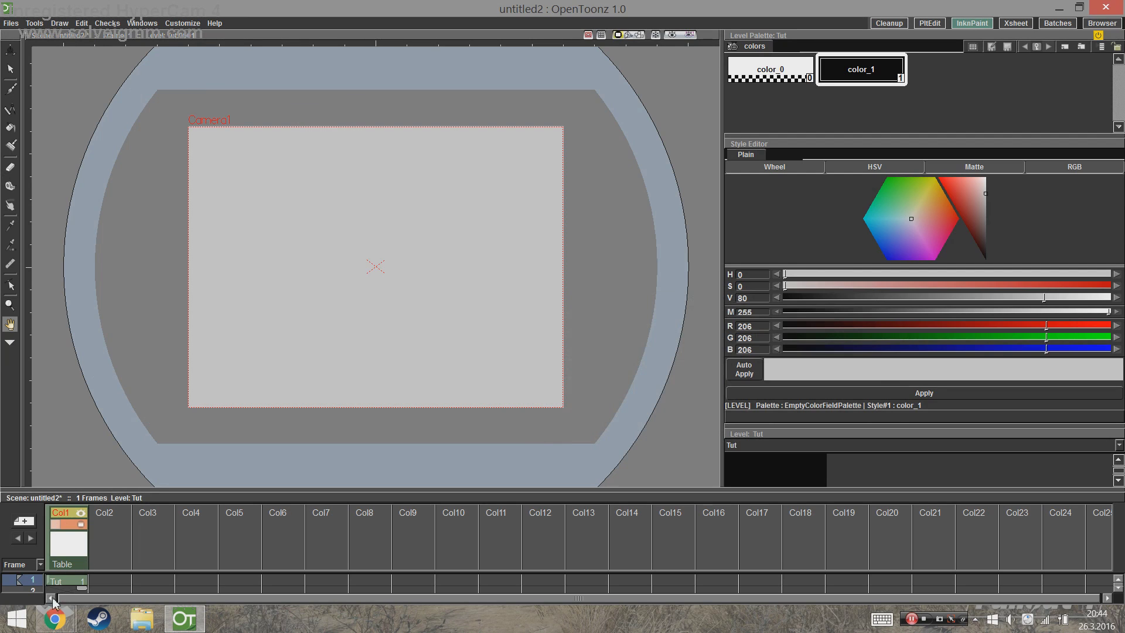
pyautogui.rightClick(68, 583)
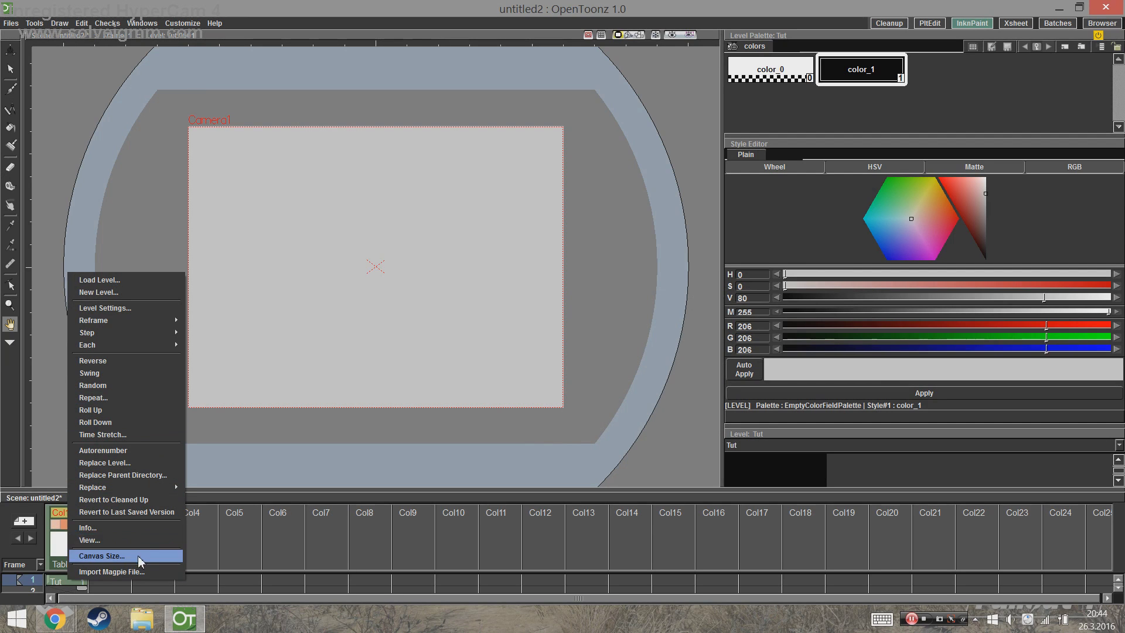
# Resize the Tut canvas to 1920×1080 pixels and confirm the crop.
pyautogui.click(126, 557)
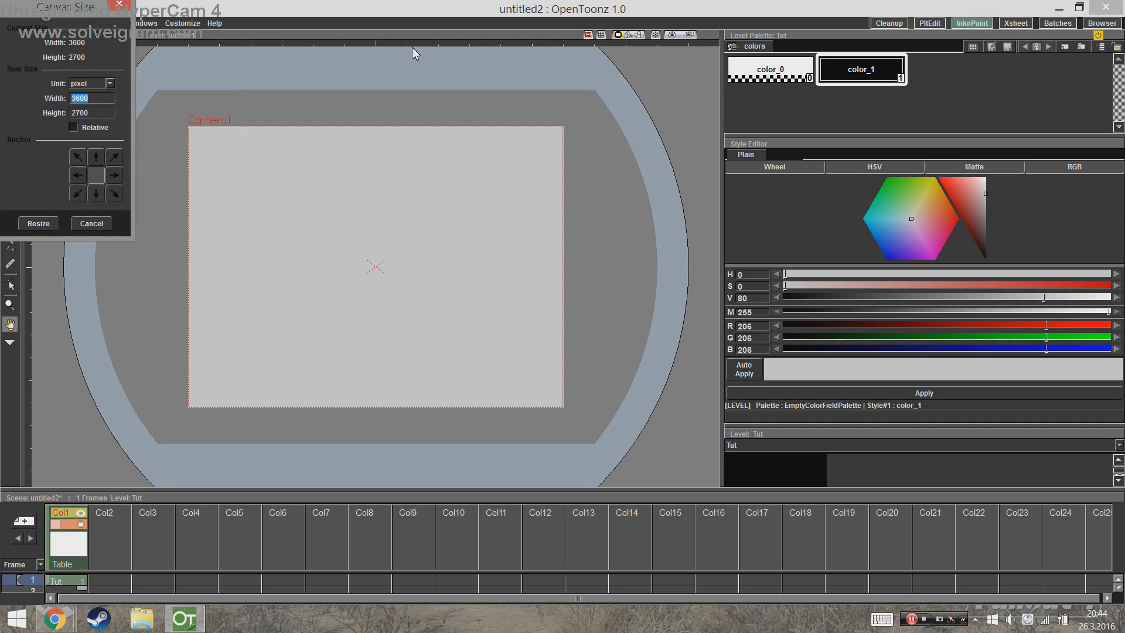
pyautogui.write('1920')
pyautogui.press('Tab')
pyautogui.click(51, 226)
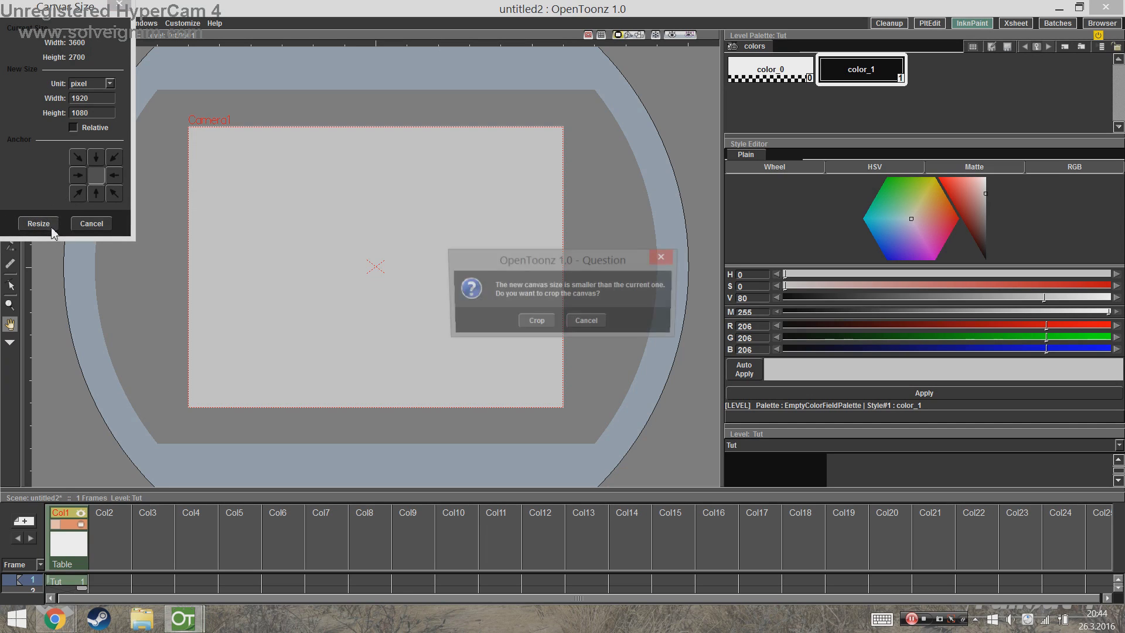
pyautogui.click(535, 323)
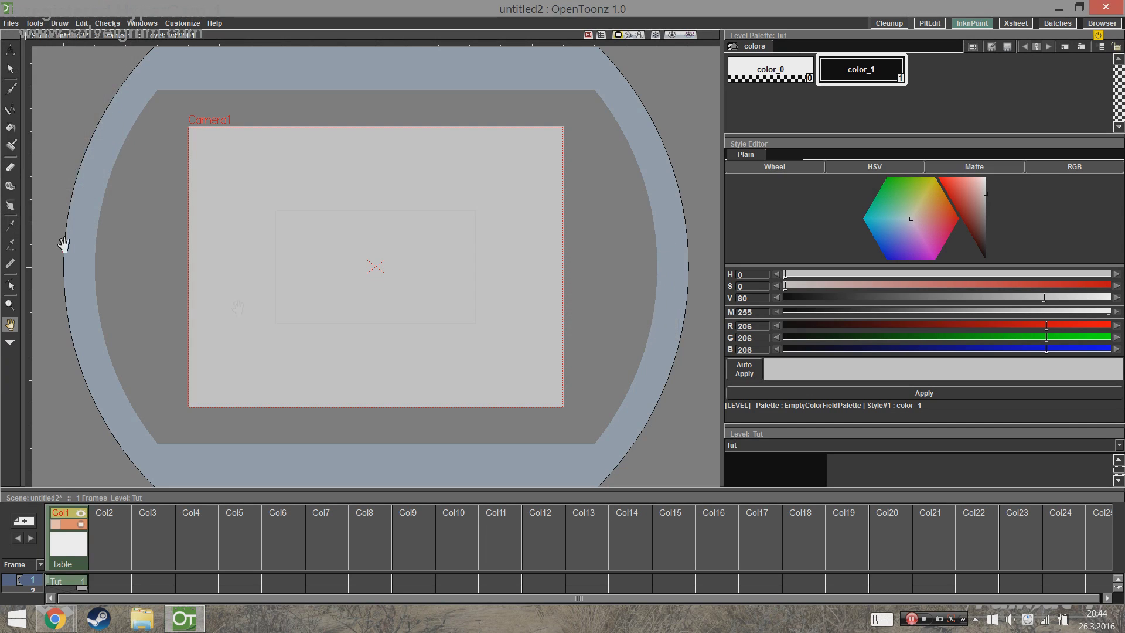
# Try a black fill on the drawing area with the Fill tool, then undo it.
pyautogui.click(13, 129)
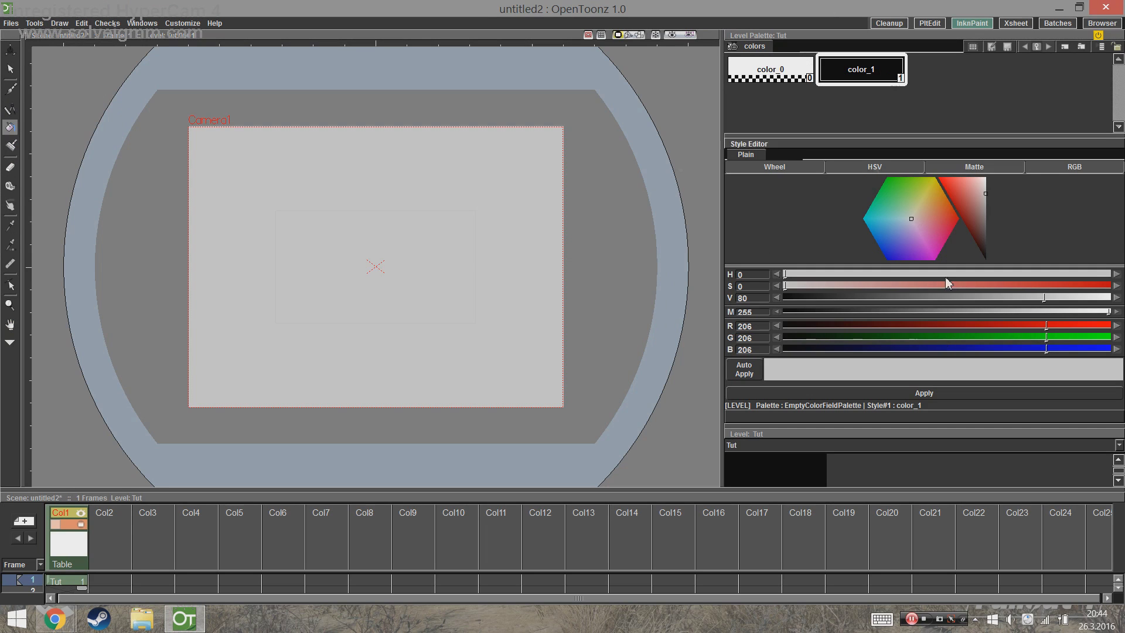
pyautogui.click(422, 274)
pyautogui.hotkey('ctrl', 'z')
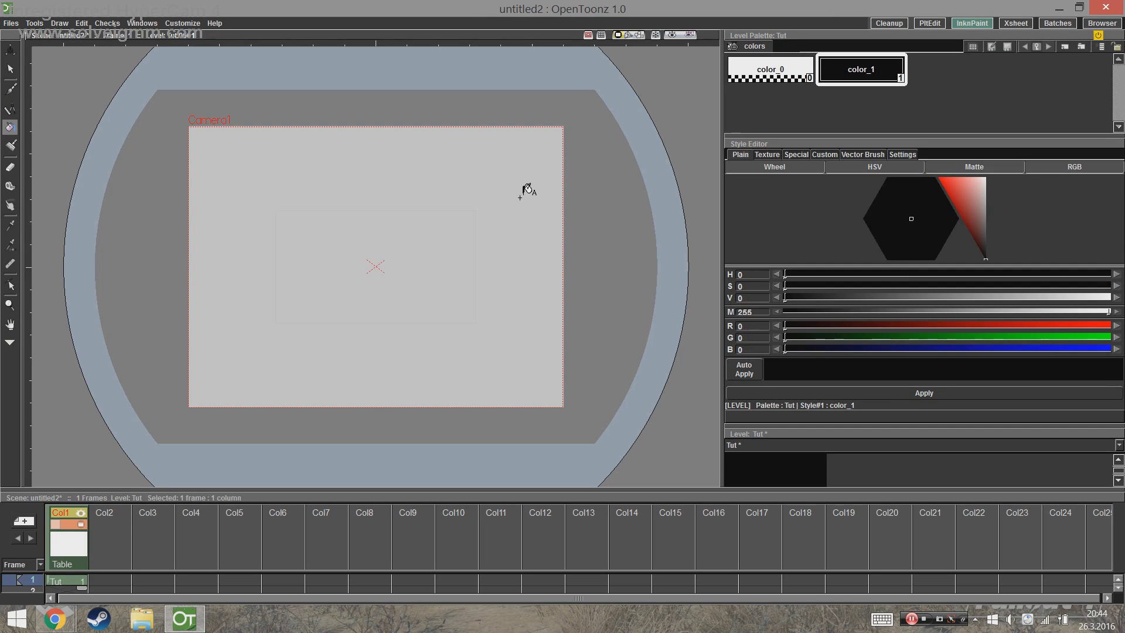
# Draw a test Brush stroke near the frame centre, undo it, and zoom in.
pyautogui.click(11, 89)
pyautogui.moveTo(357, 260)
pyautogui.mouseDown()
pyautogui.moveTo(417, 278)
pyautogui.moveTo(384, 268)
pyautogui.mouseUp()
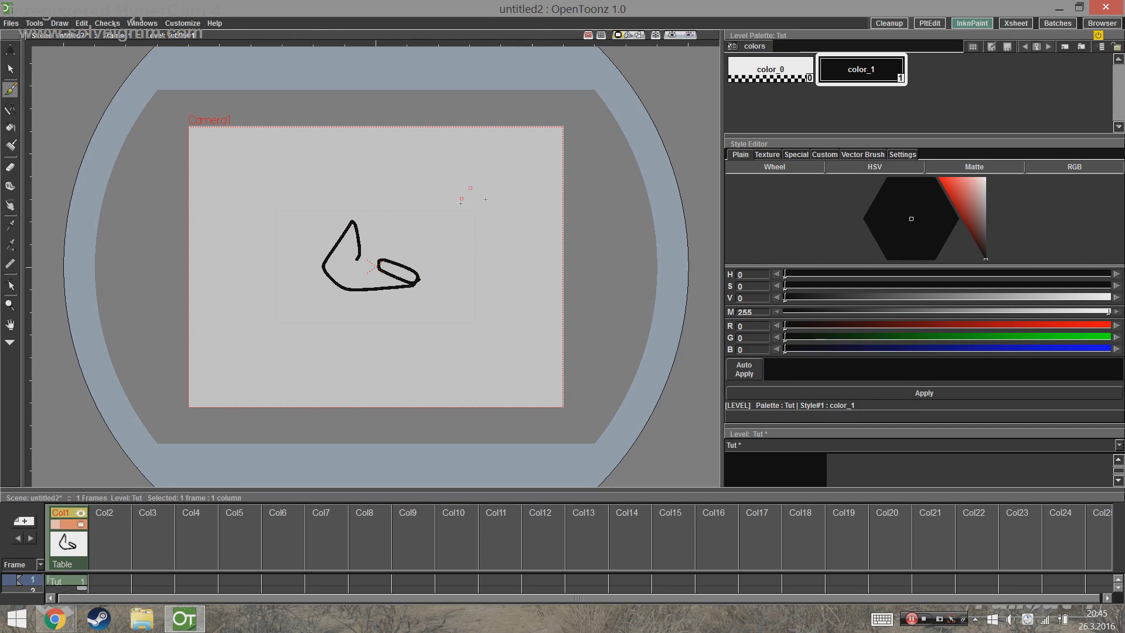
pyautogui.hotkey('ctrl', 'z')
pyautogui.scroll(2, 390, 289)
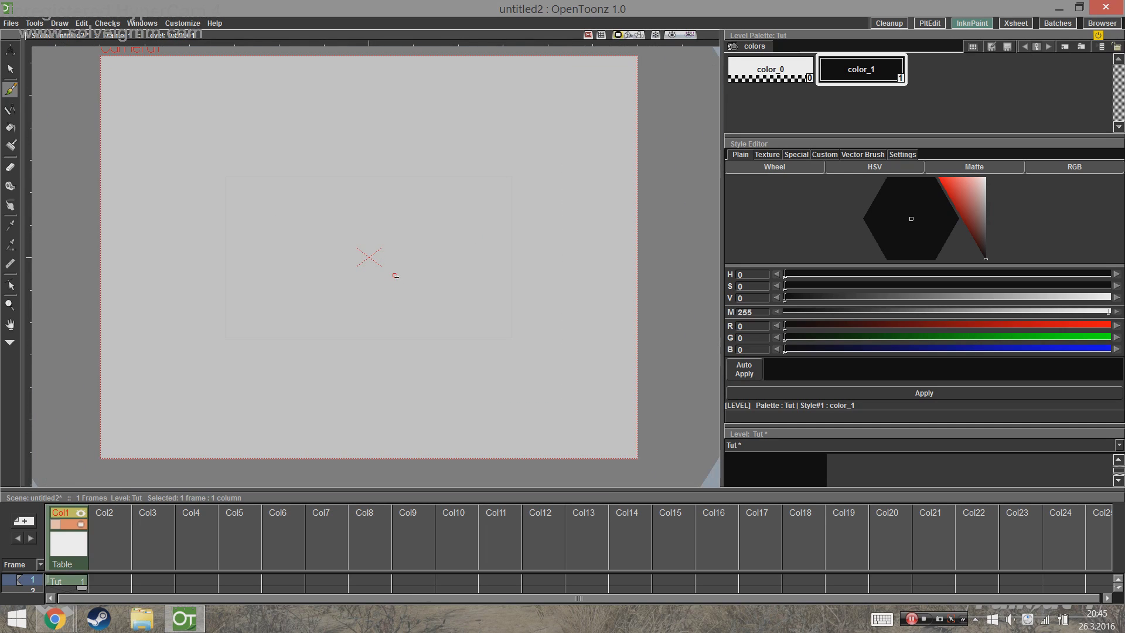
pyautogui.click(142, 22)
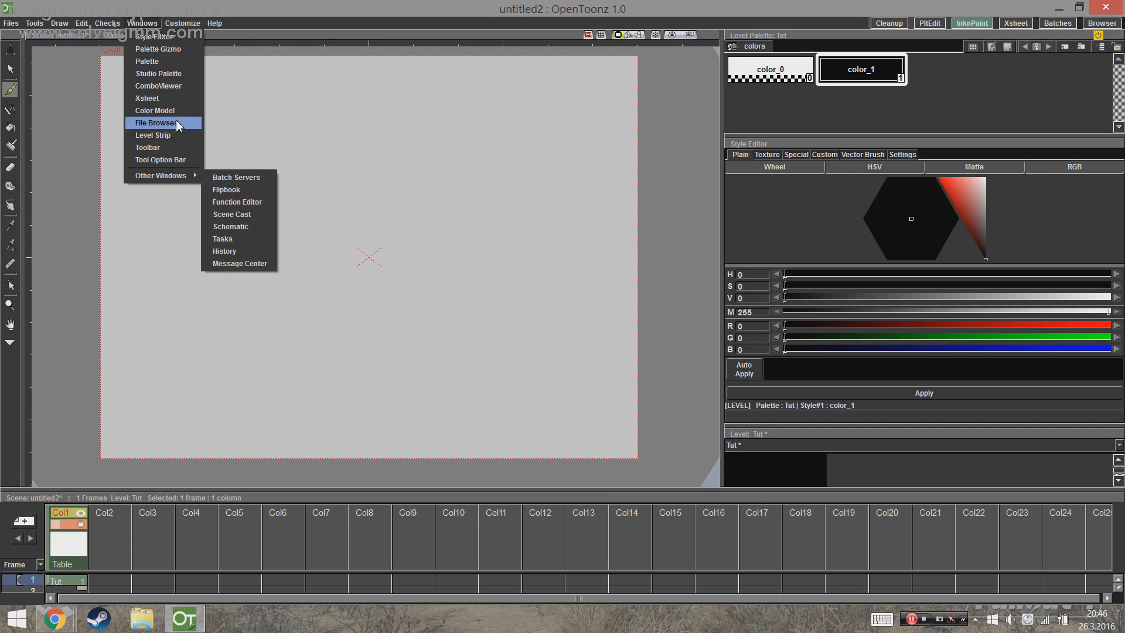
# Sketch a rough black square left of centre on frame 1, undoing one stray brush stroke.
pyautogui.click(159, 159)
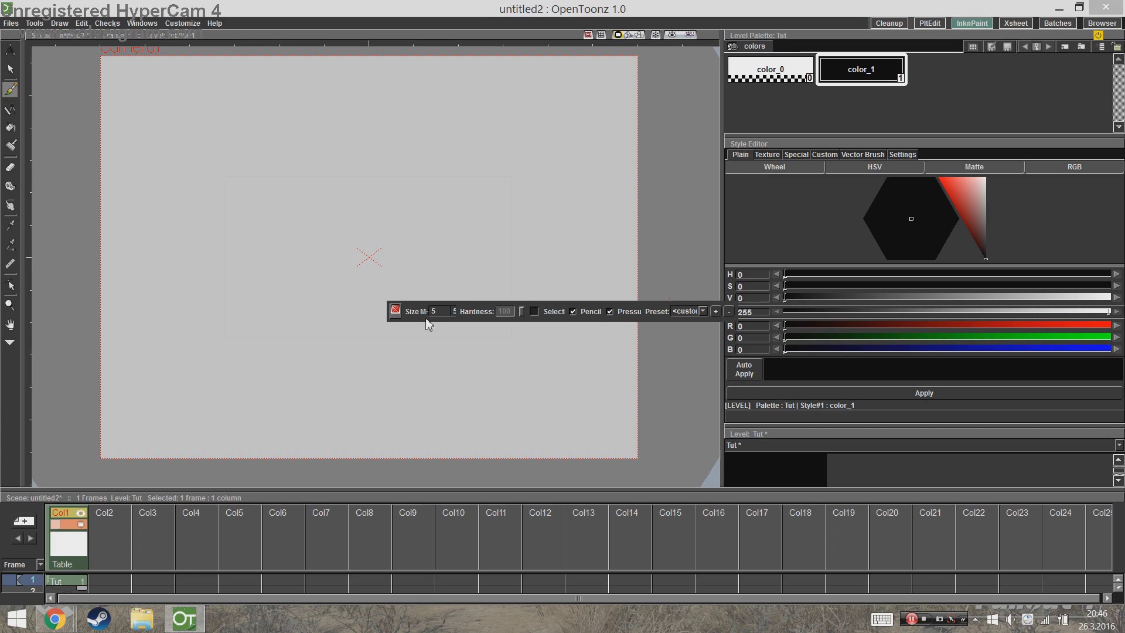
pyautogui.click(396, 309)
pyautogui.moveTo(303, 234)
pyautogui.mouseDown()
pyautogui.moveTo(410, 251)
pyautogui.moveTo(355, 316)
pyautogui.moveTo(424, 269)
pyautogui.mouseUp()
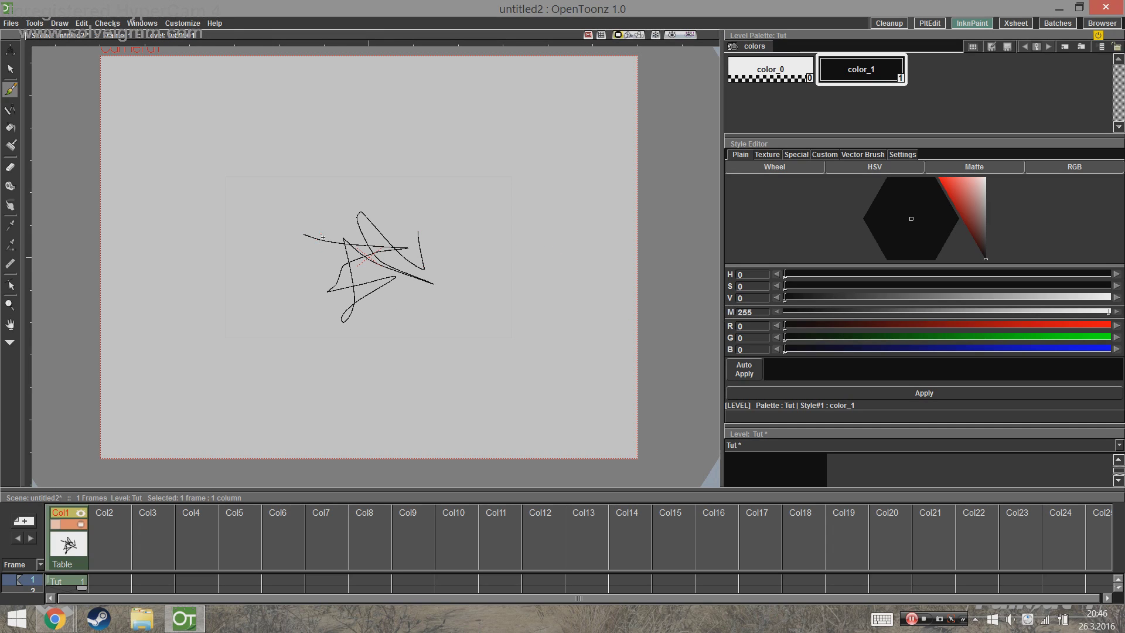
pyautogui.hotkey('ctrl', 'z')
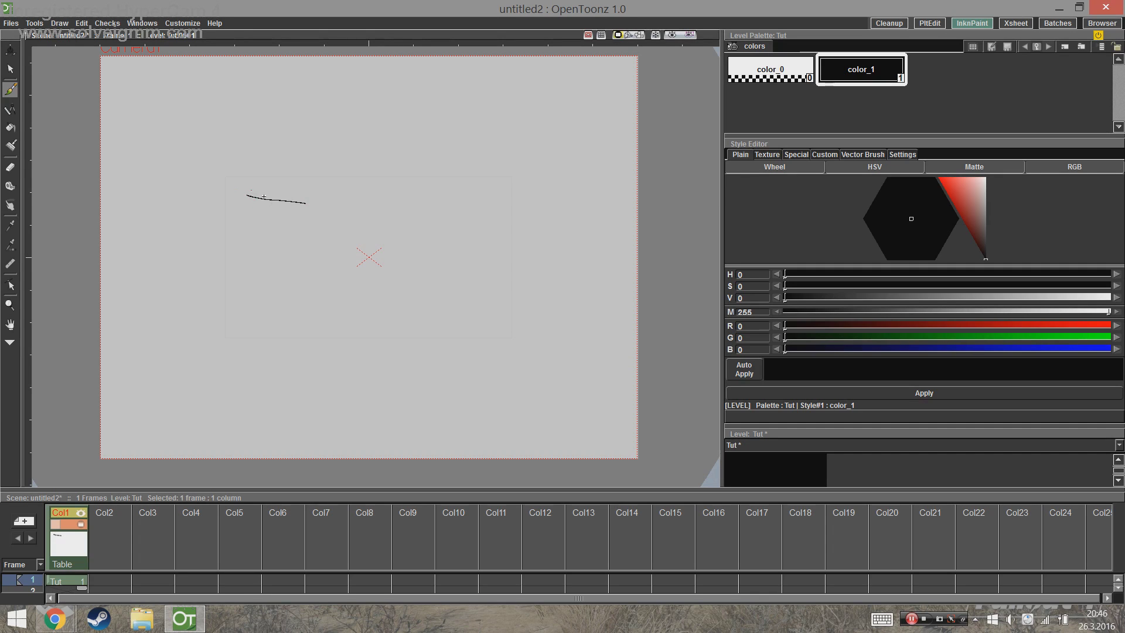
pyautogui.moveTo(255, 229); pyautogui.dragTo(312, 246)
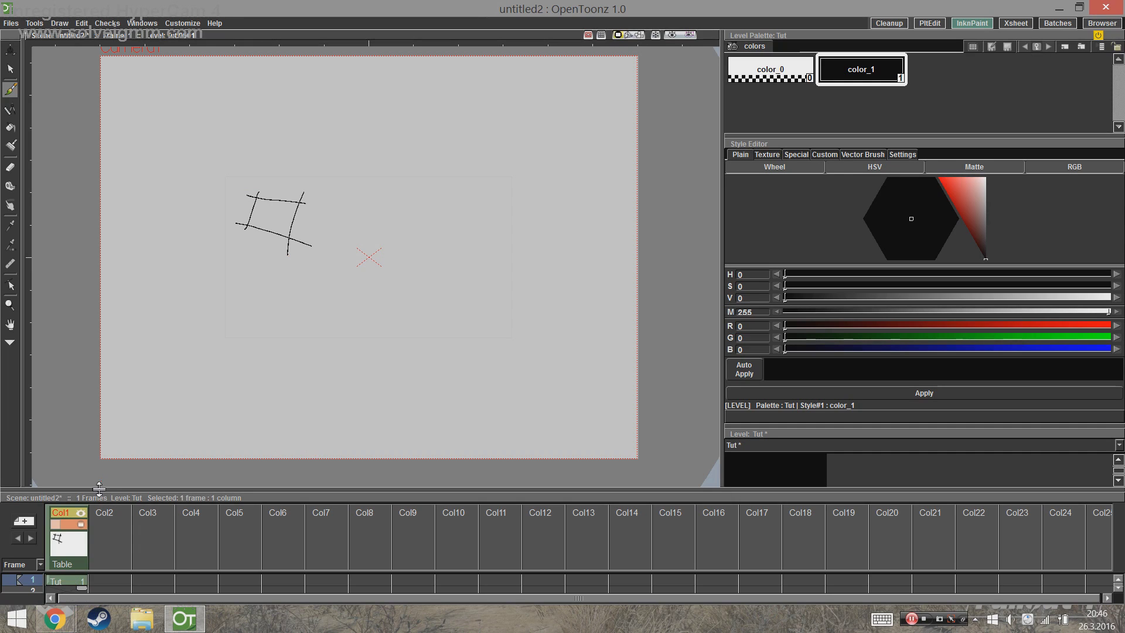
# Enlarge the Xsheet and draw the box on frame 2 of Col1.
pyautogui.moveTo(86, 492); pyautogui.dragTo(86, 465)
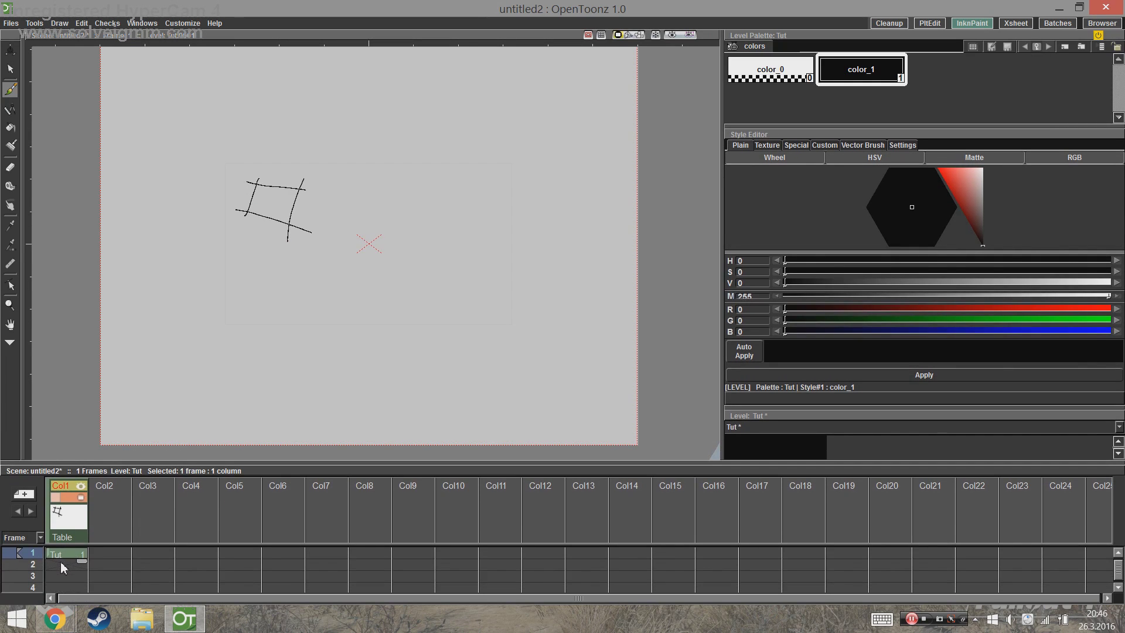
pyautogui.click(62, 564)
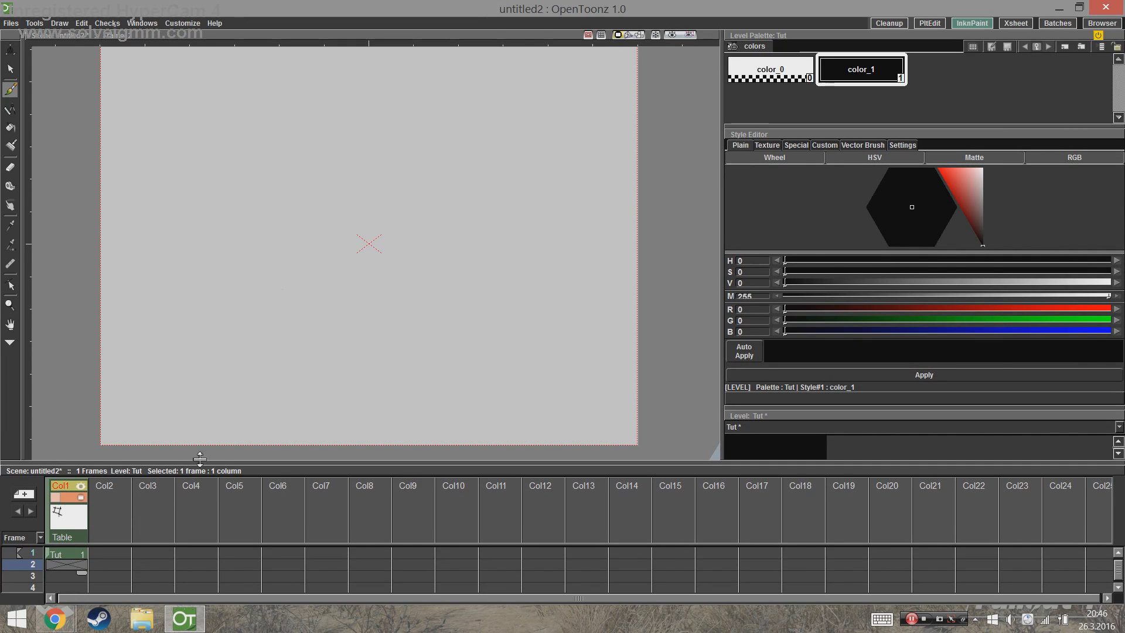
pyautogui.rightClick(394, 215)
pyautogui.click(459, 274)
pyautogui.click(326, 203)
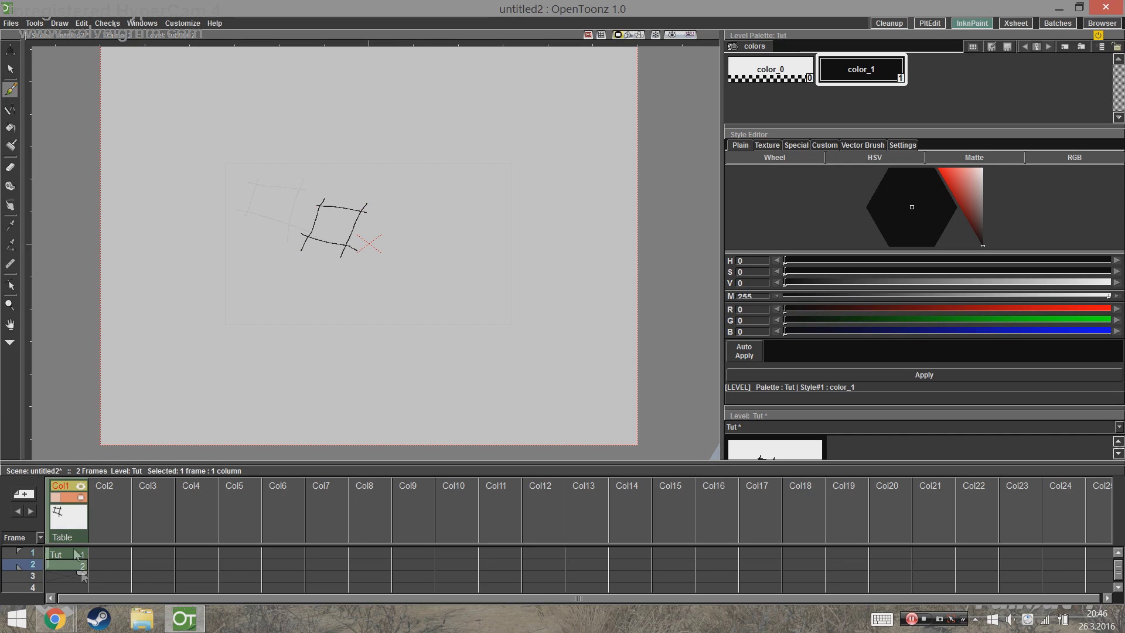
# Draw the box further down and right on frames 3 and 4, then play back all four frames.
pyautogui.click(76, 573)
pyautogui.moveTo(386, 227)
pyautogui.mouseDown()
pyautogui.moveTo(370, 275)
pyautogui.moveTo(437, 250)
pyautogui.moveTo(416, 298)
pyautogui.moveTo(348, 272)
pyautogui.mouseUp()
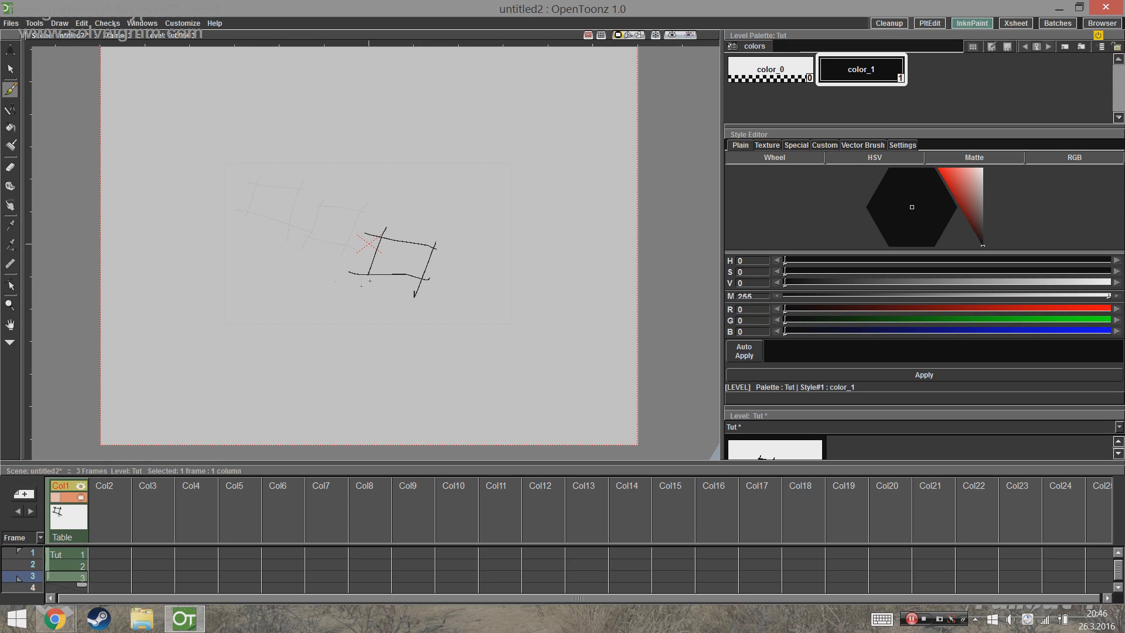
pyautogui.hotkey('shift', '.')
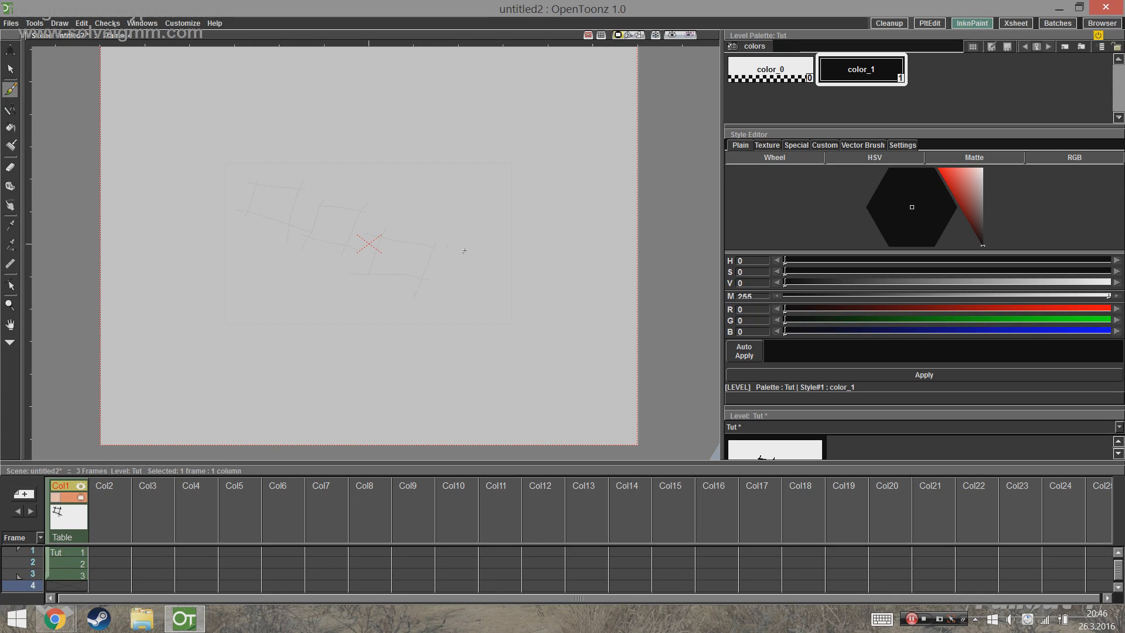
pyautogui.moveTo(463, 249); pyautogui.dragTo(449, 290)
pyautogui.moveTo(503, 255); pyautogui.dragTo(474, 303)
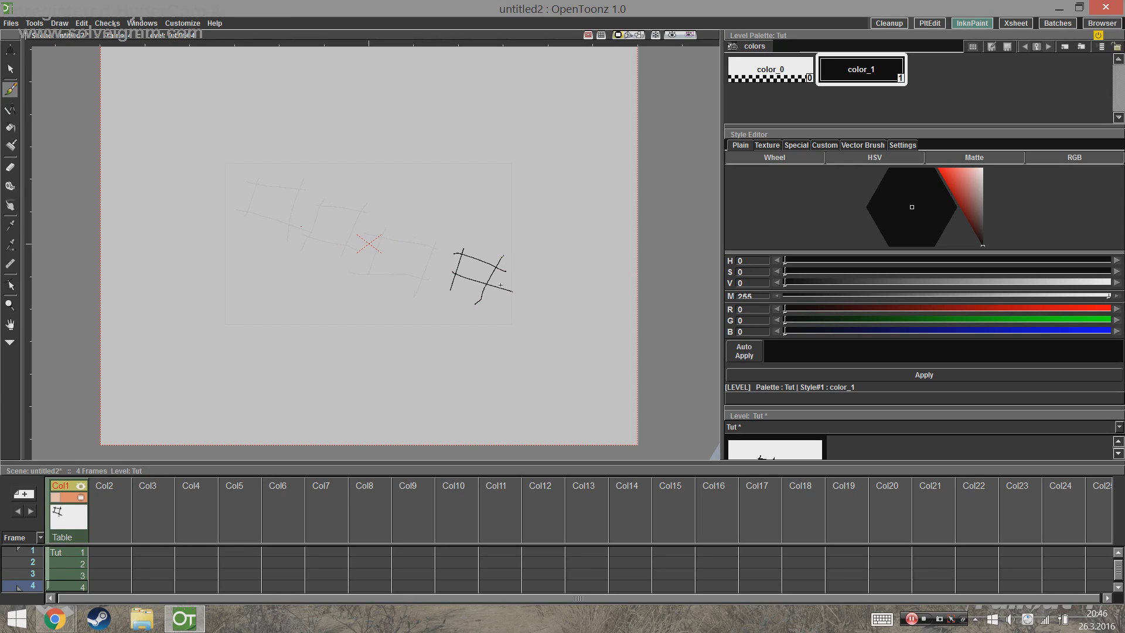
pyautogui.press('p')
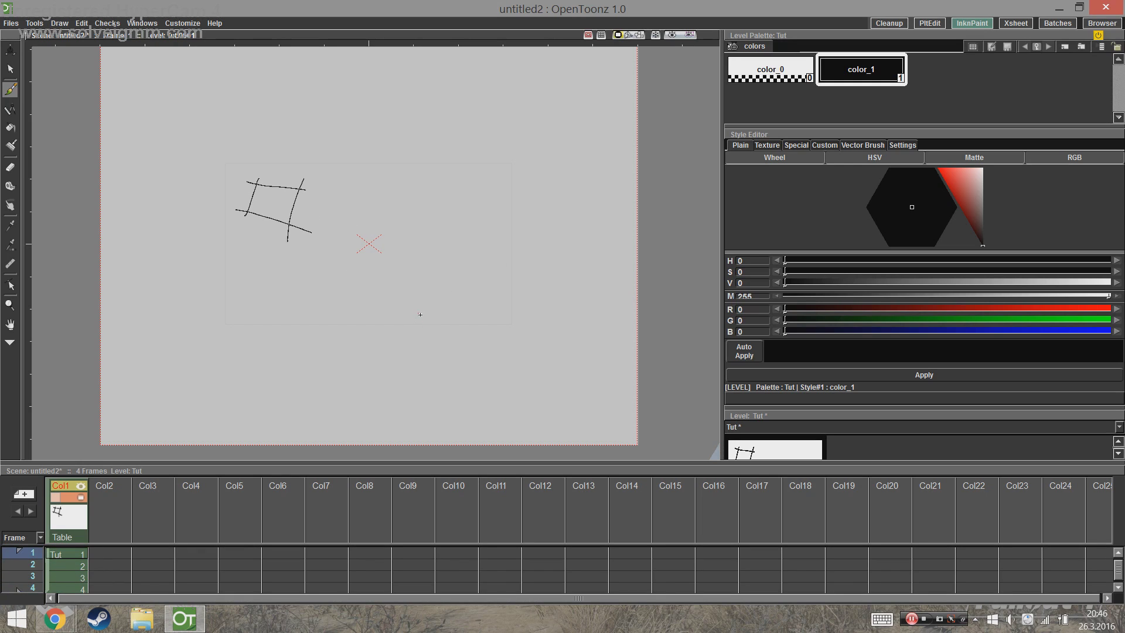
pyautogui.click(180, 25)
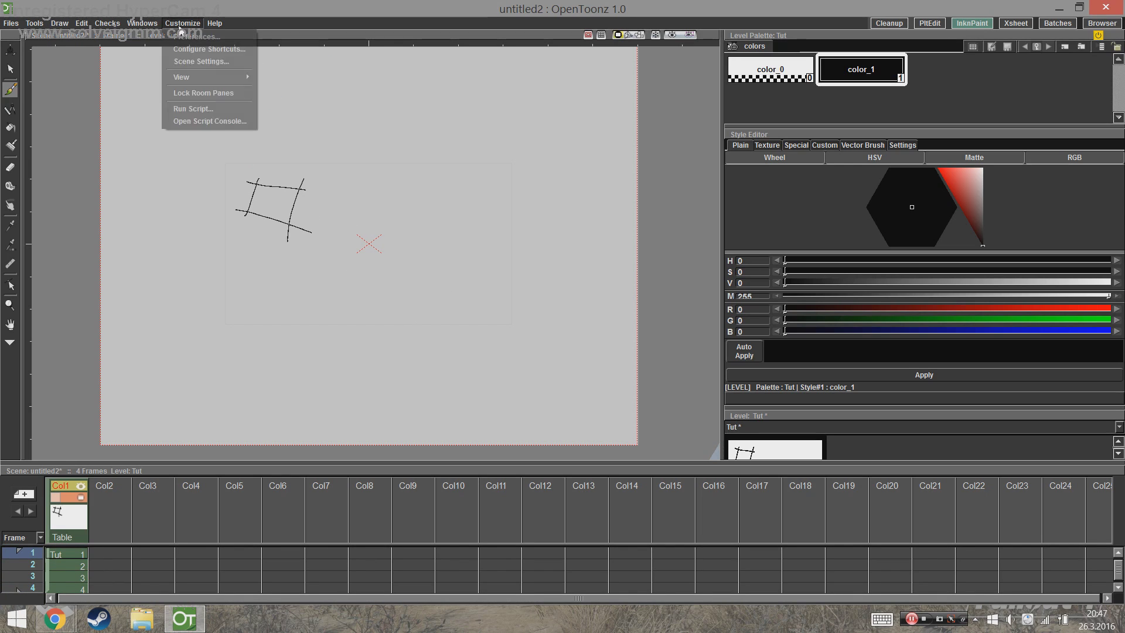
# Inspect the Playback Controls > Play shortcut, briefly set it to G, then restore it to Space.
pyautogui.click(226, 50)
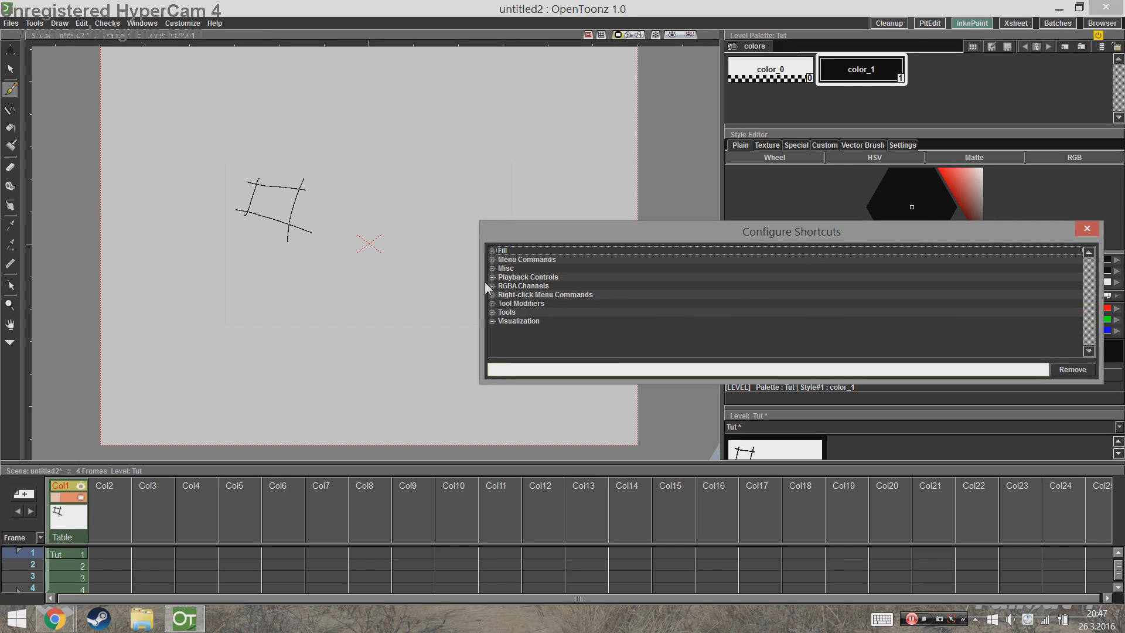
pyautogui.click(492, 277)
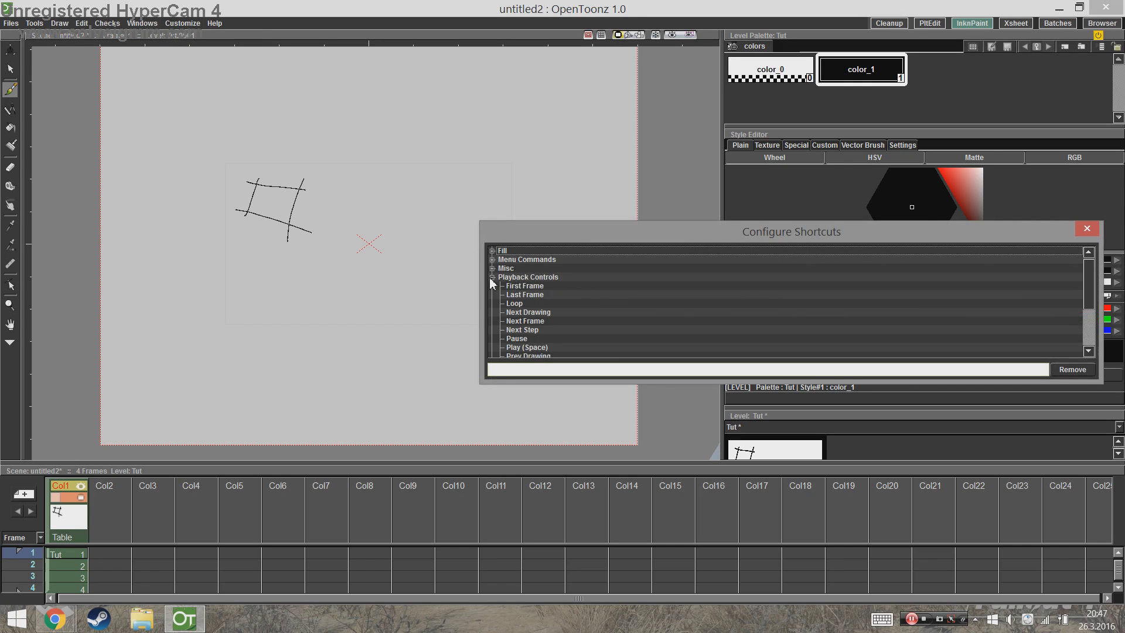
pyautogui.click(536, 347)
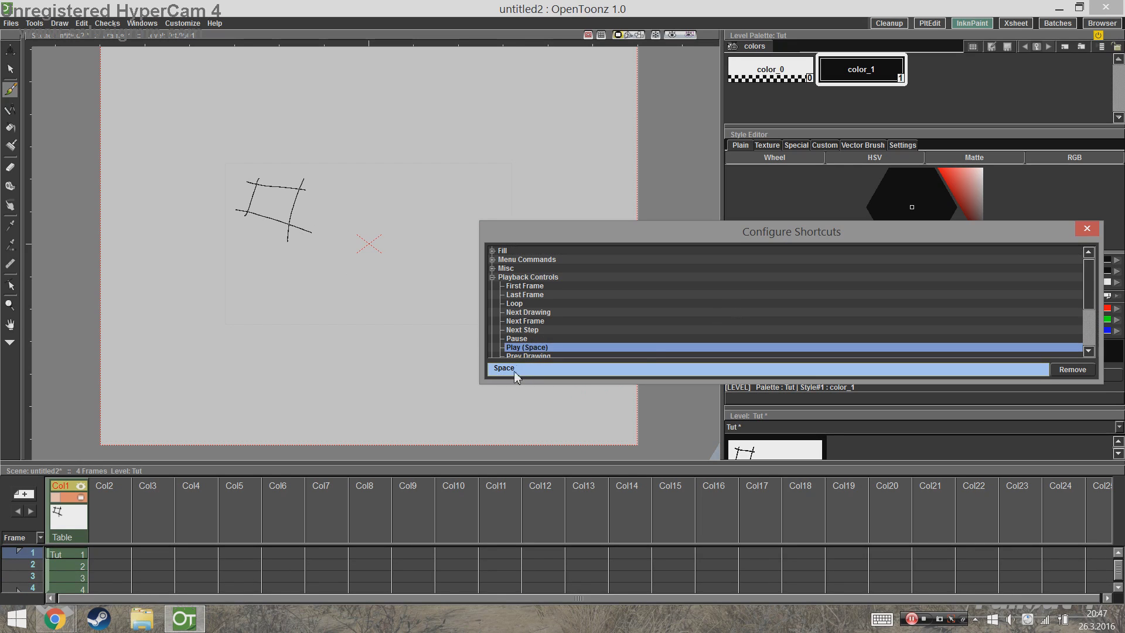
pyautogui.click(611, 368)
pyautogui.press('g')
pyautogui.click(519, 371)
pyautogui.press('space')
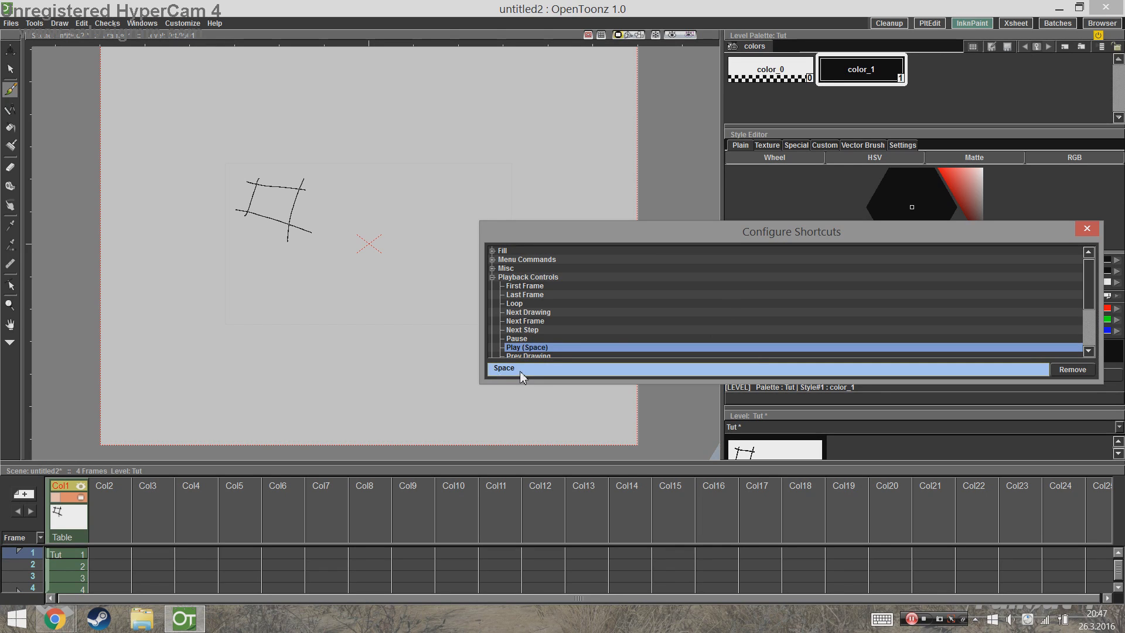
# Play back the animation with Space and select the Fill tool.
pyautogui.click(1087, 228)
pyautogui.press('space')
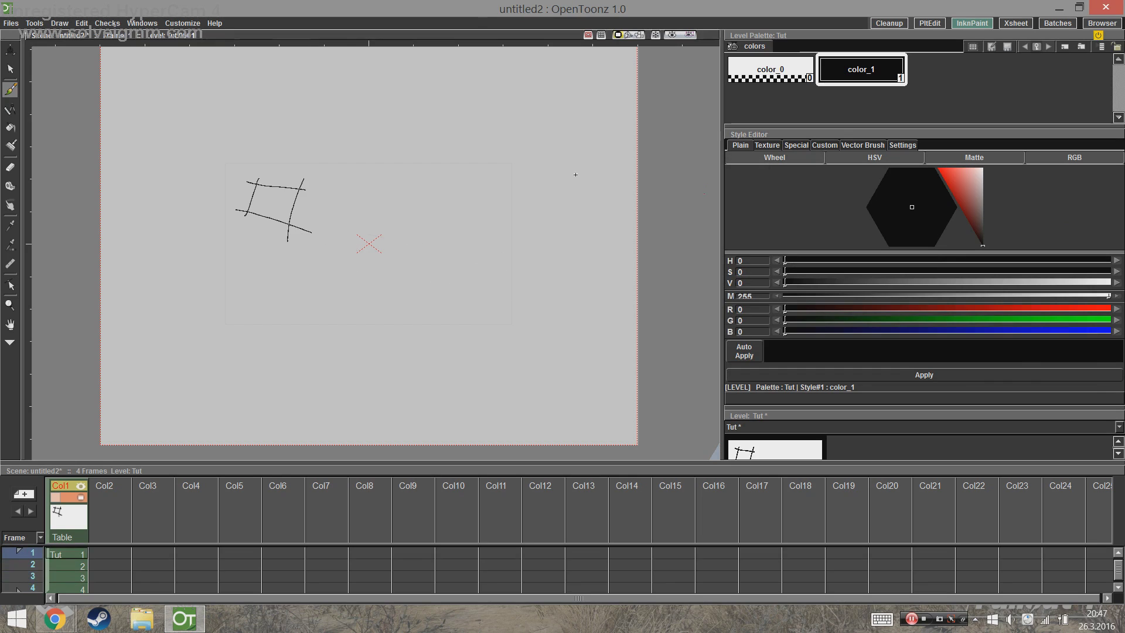
pyautogui.click(9, 130)
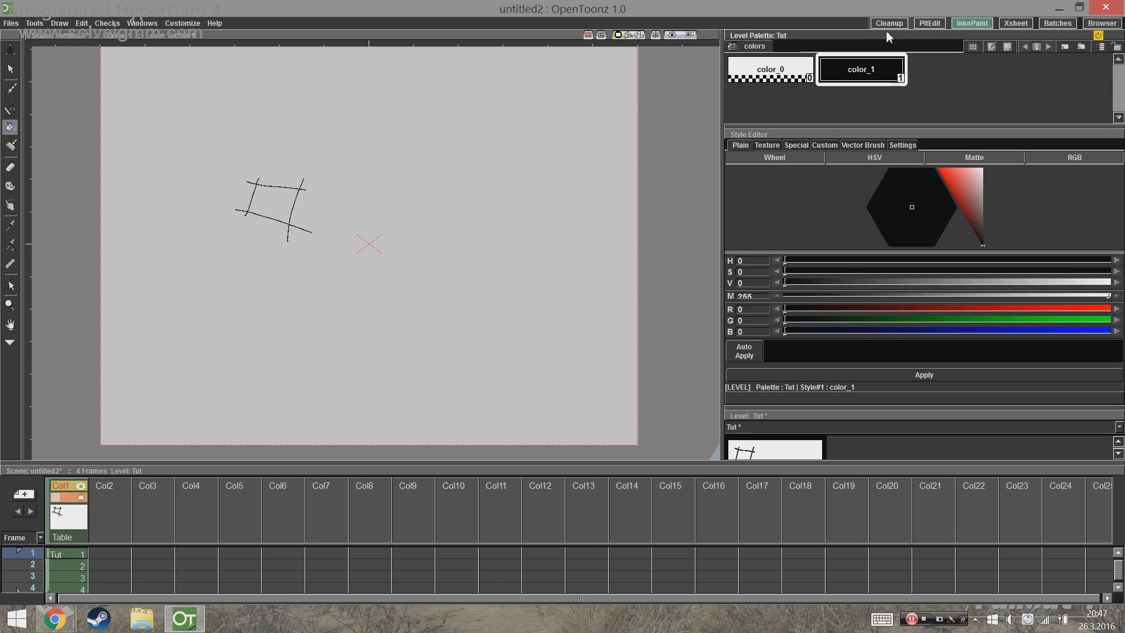
# Add palette style color_2 and apply a light pink of RGB 214, 144, 144.
pyautogui.click(1063, 48)
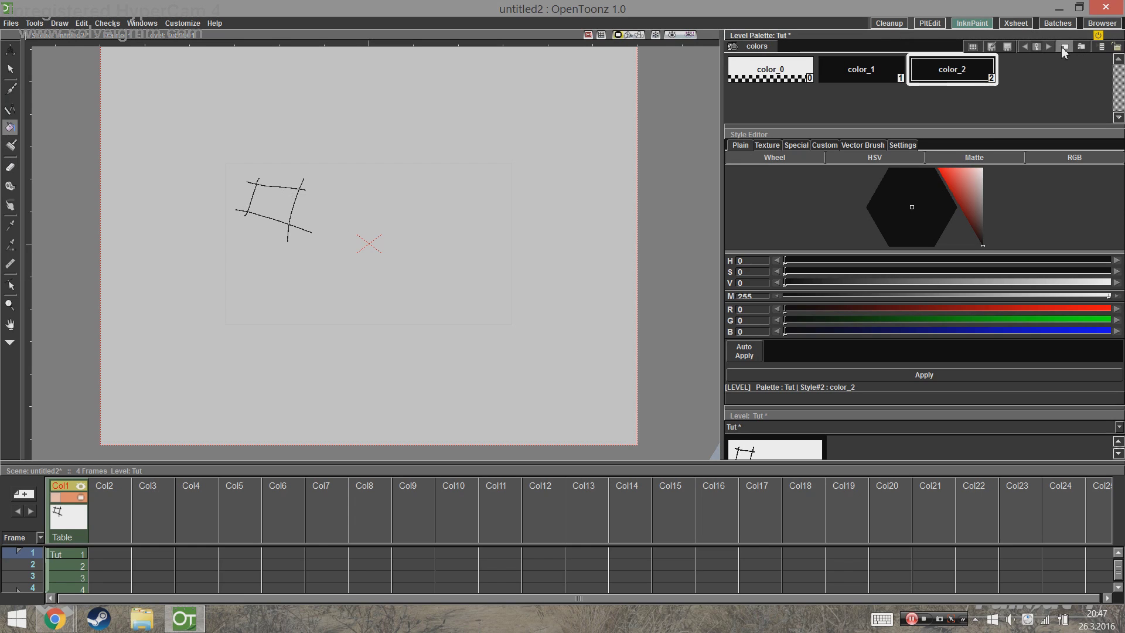
pyautogui.doubleClick(967, 76)
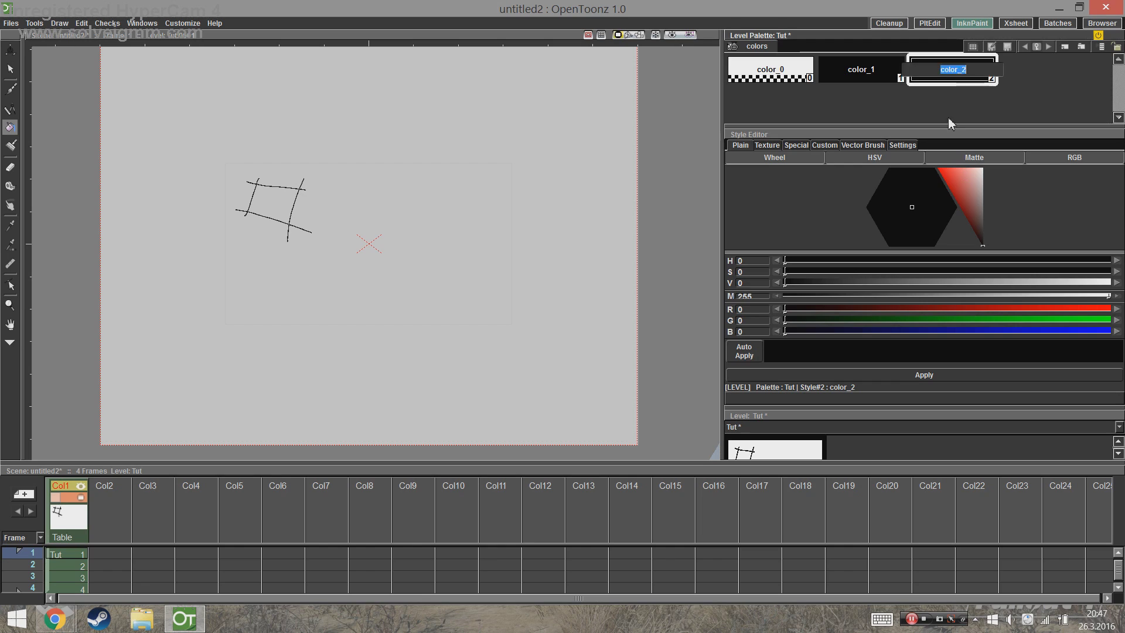
pyautogui.moveTo(977, 191); pyautogui.dragTo(967, 180)
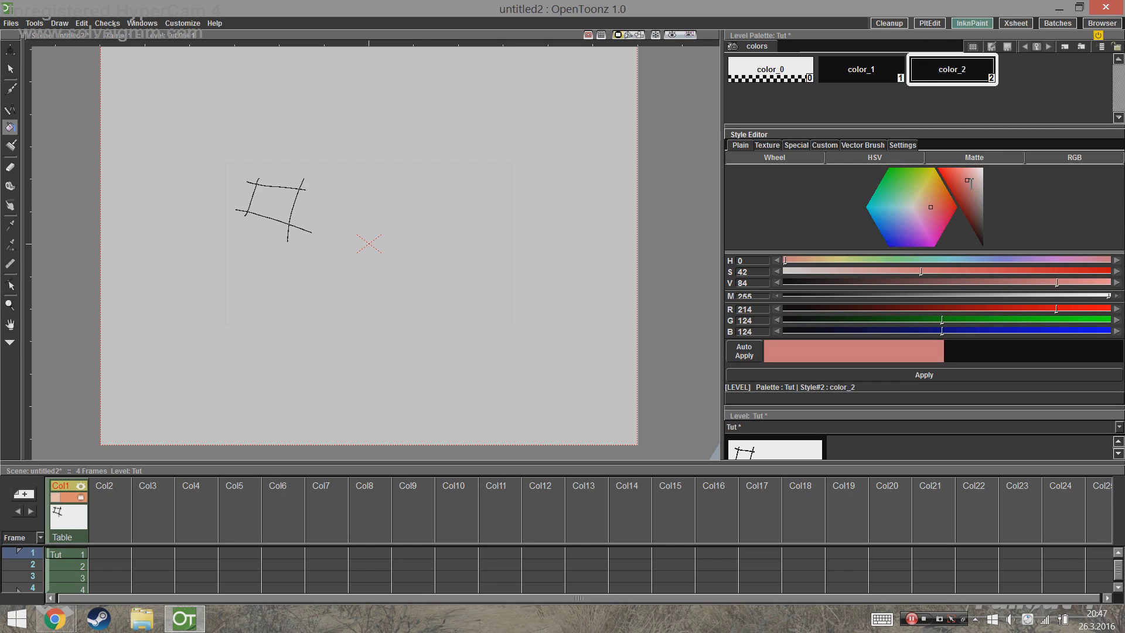
pyautogui.click(884, 272)
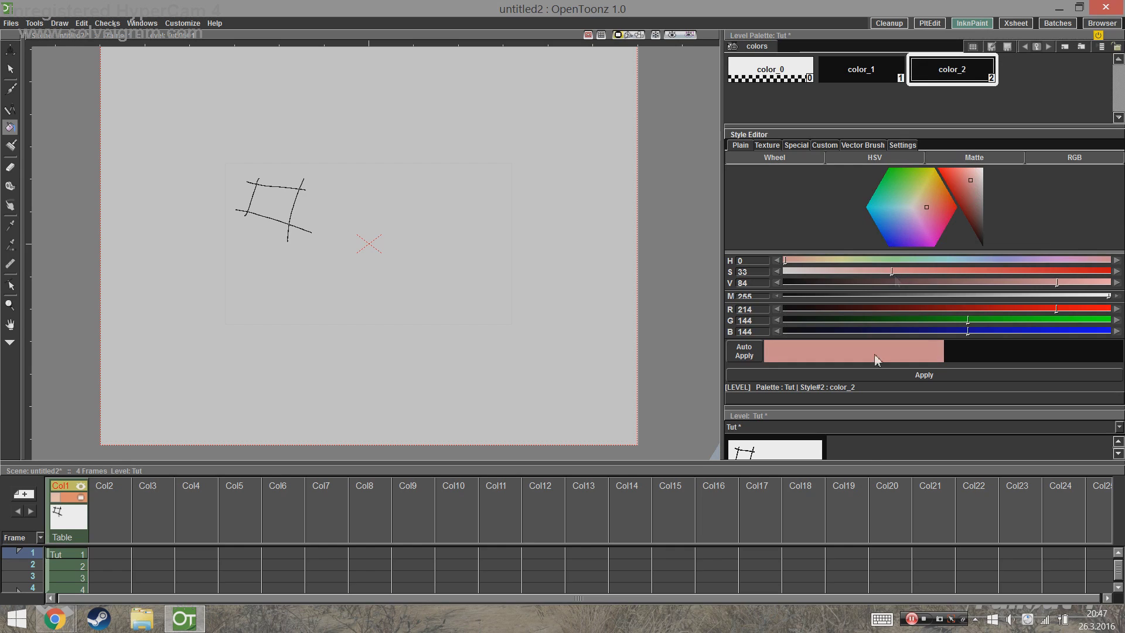
pyautogui.click(919, 374)
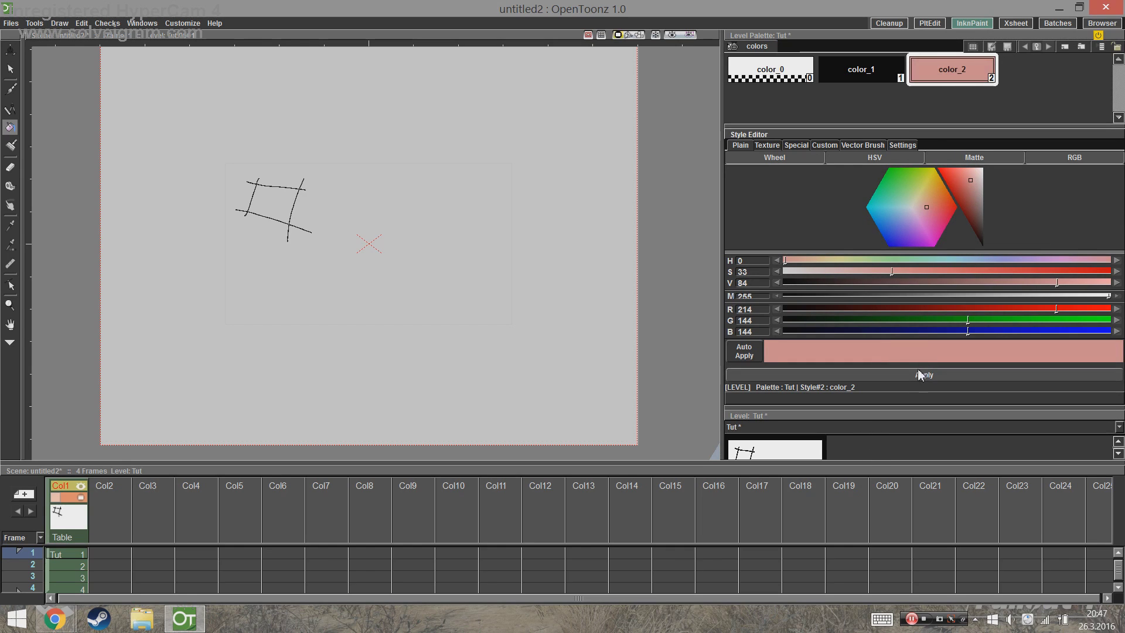
# Fill the box on frames 1 to 4 with pink color_2, then return to frame 1 and play back.
pyautogui.click(260, 198)
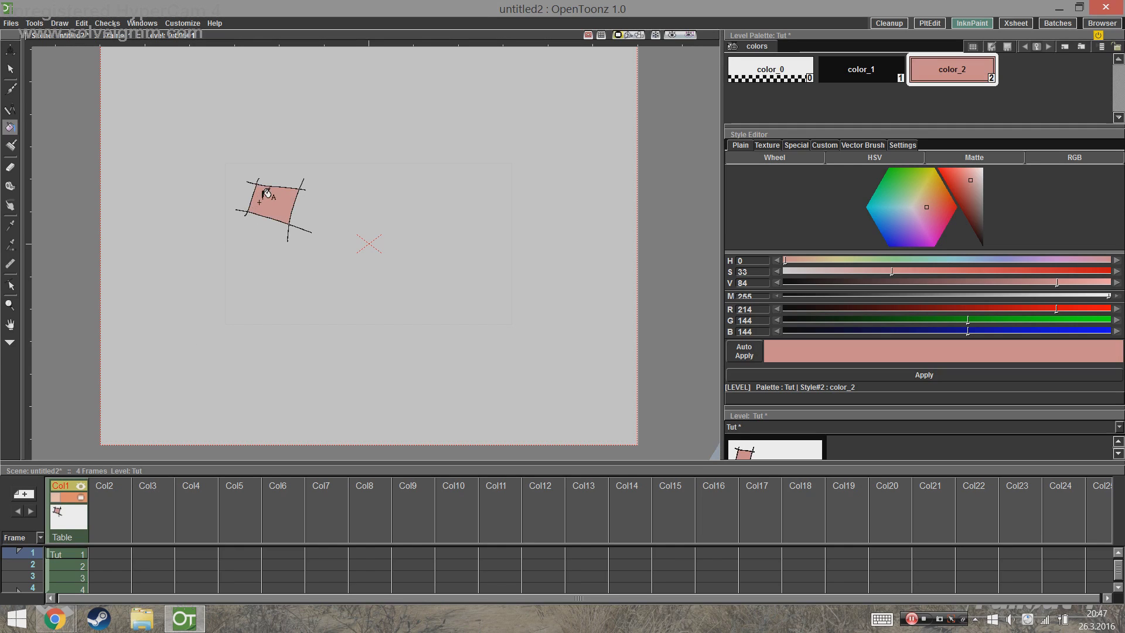
pyautogui.press('.')
pyautogui.click(341, 218)
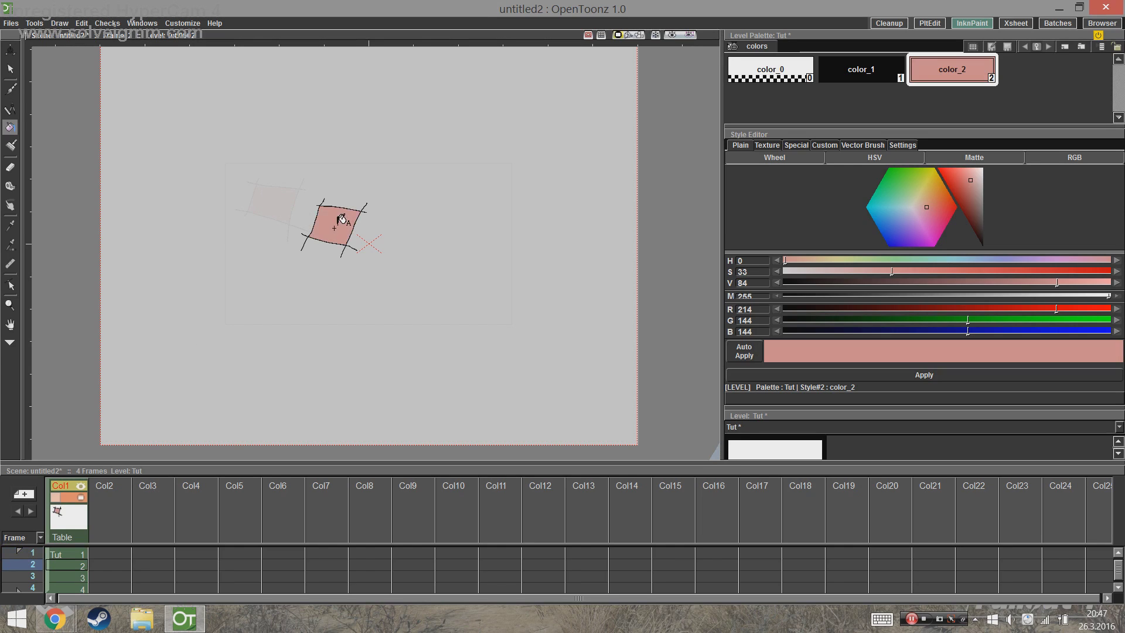
pyautogui.press('.')
pyautogui.click(394, 249)
pyautogui.press('.')
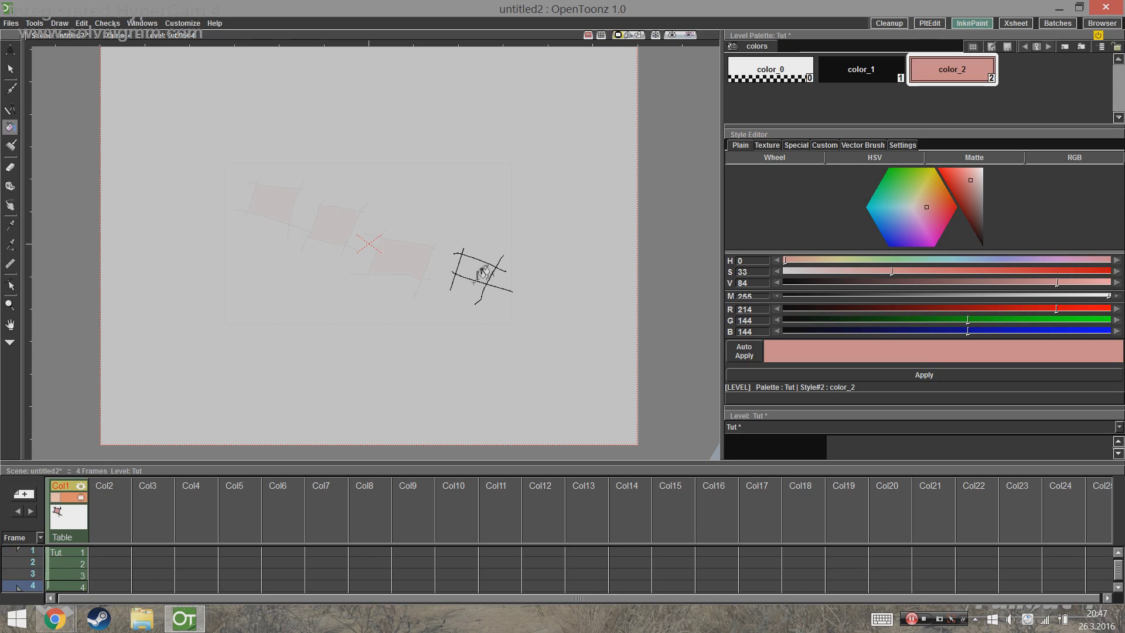
pyautogui.click(482, 273)
pyautogui.press(',')
pyautogui.press(',')
pyautogui.press(',')
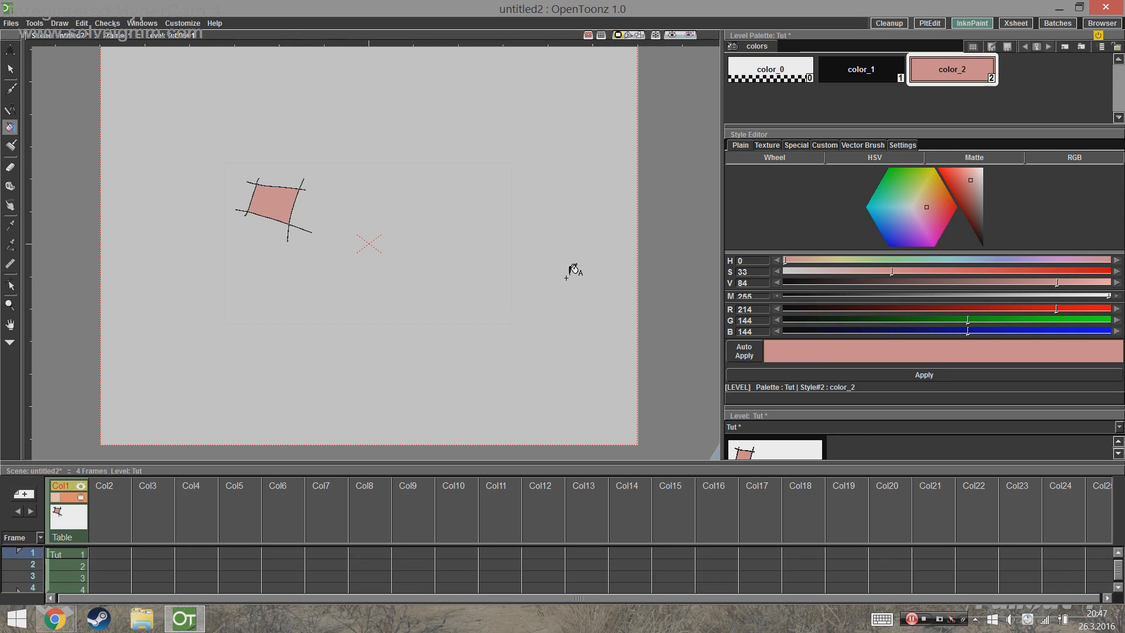
pyautogui.press('p')
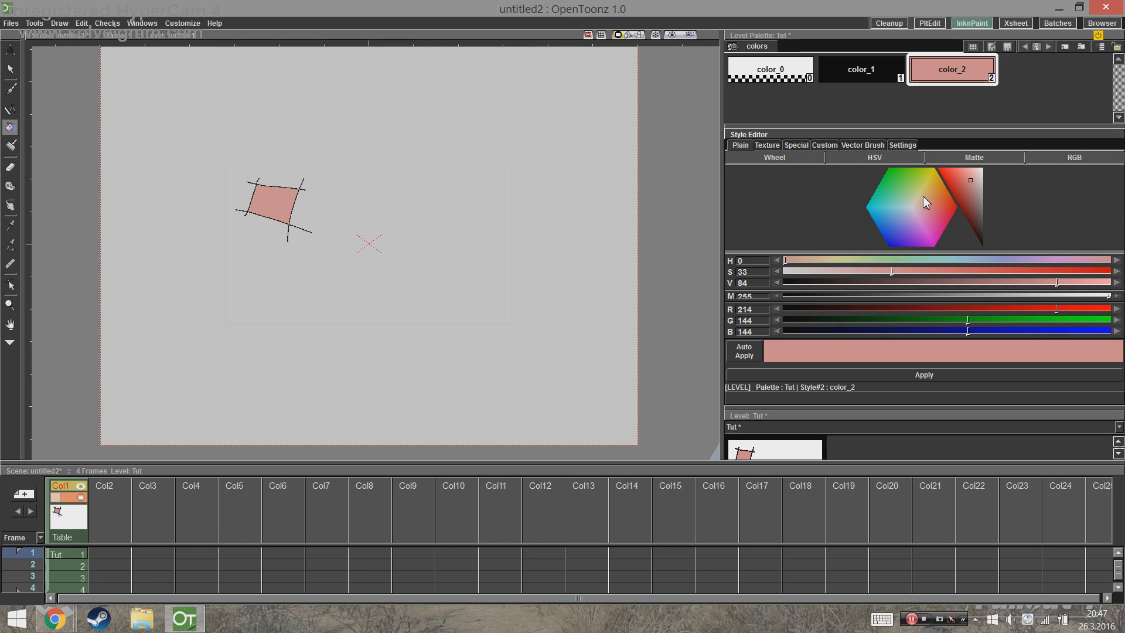
# Save the scene as 'Box' and save the Tut level, overwriting its Tut.tpl palette.
pyautogui.hotkey('ctrl', 's')
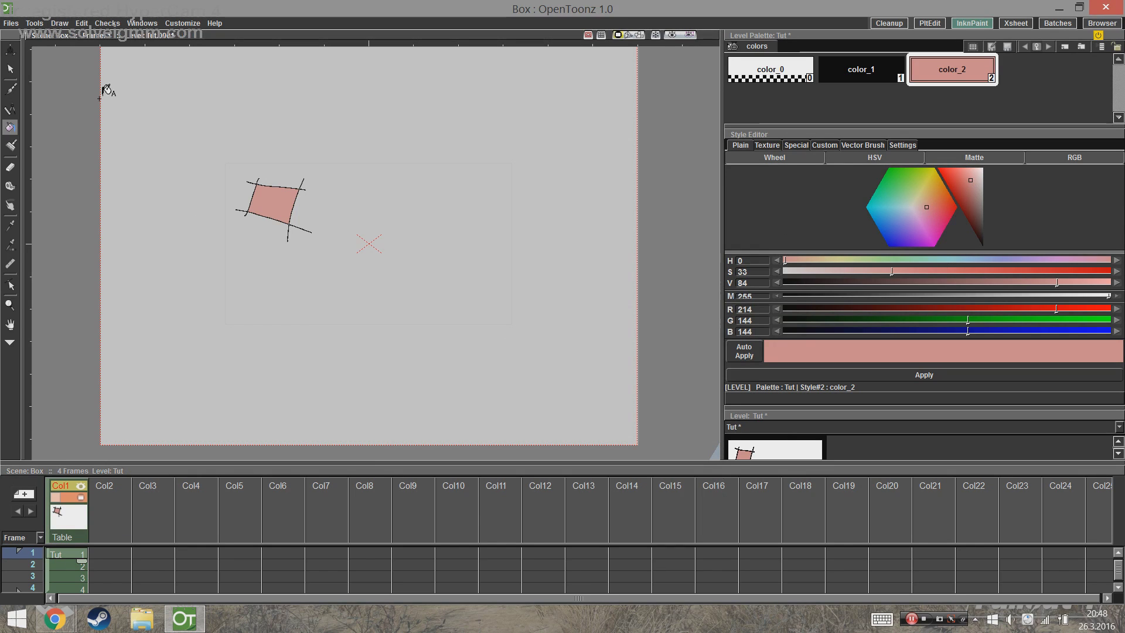
pyautogui.click(10, 24)
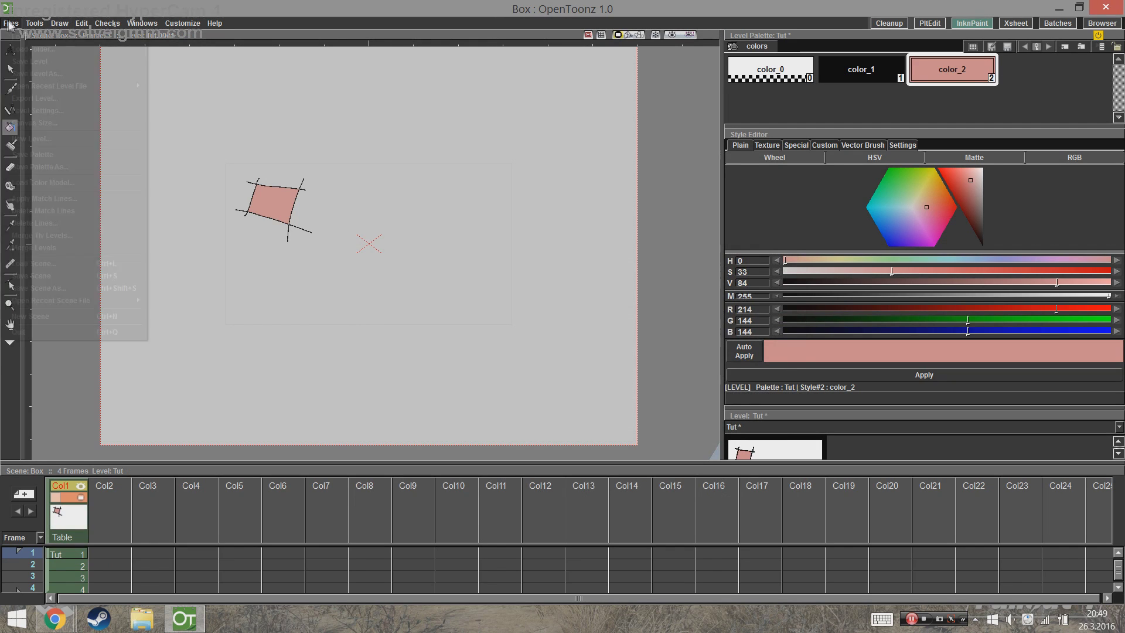
pyautogui.click(53, 62)
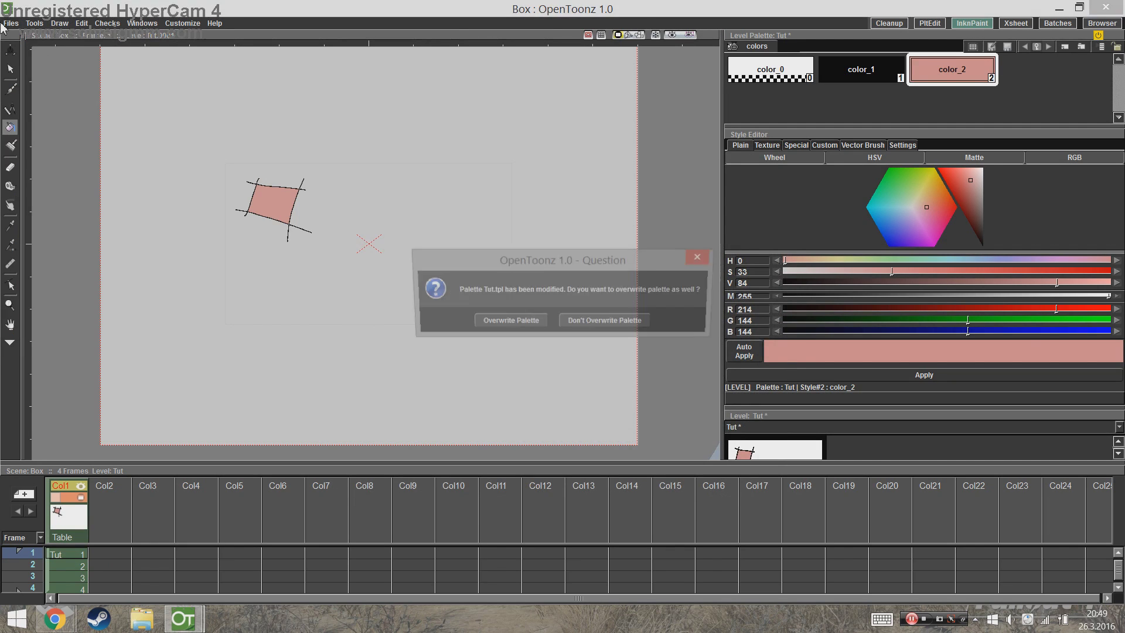
pyautogui.click(525, 323)
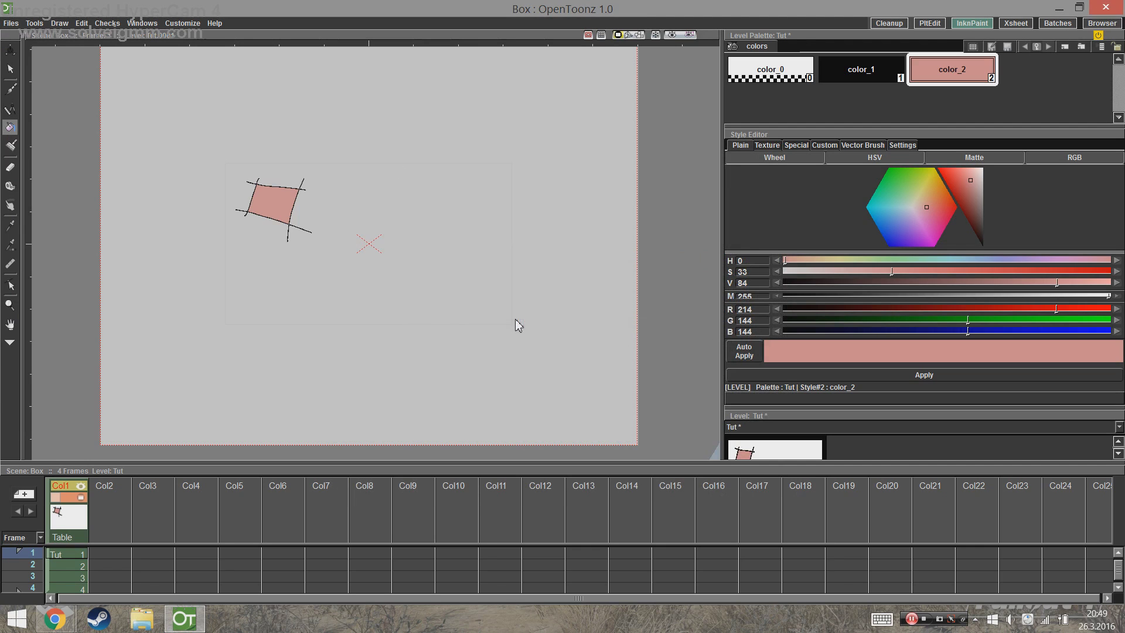